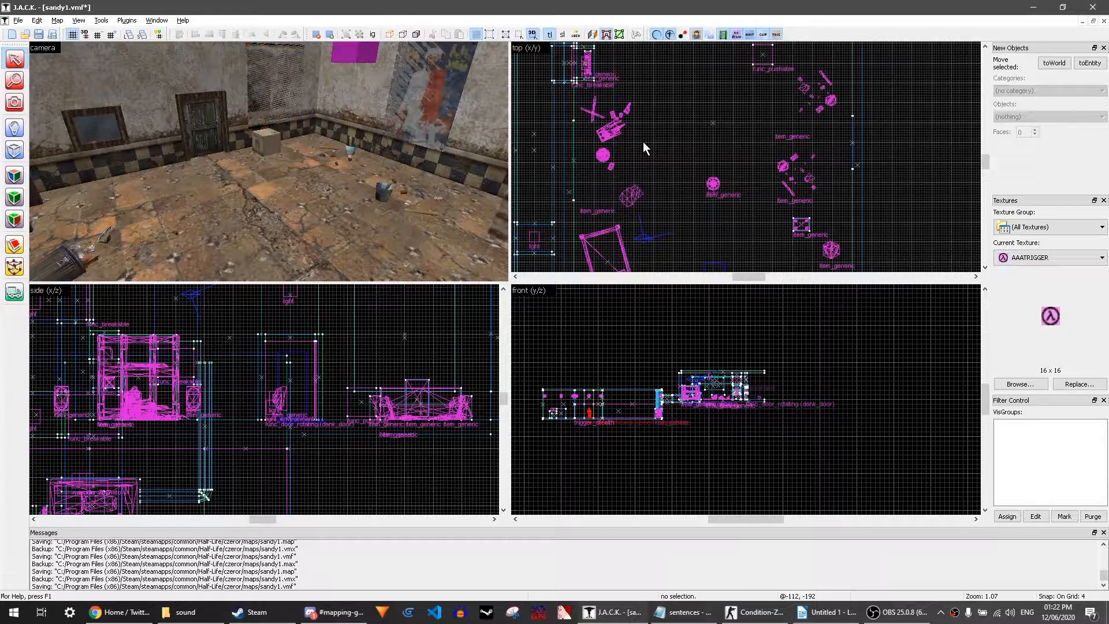
Create an AAATRIGGER-textured block spanning the room floor, about 448 wide, 96 long and 74 units high.
{"action": "left_click", "coordinate": [16, 152]}
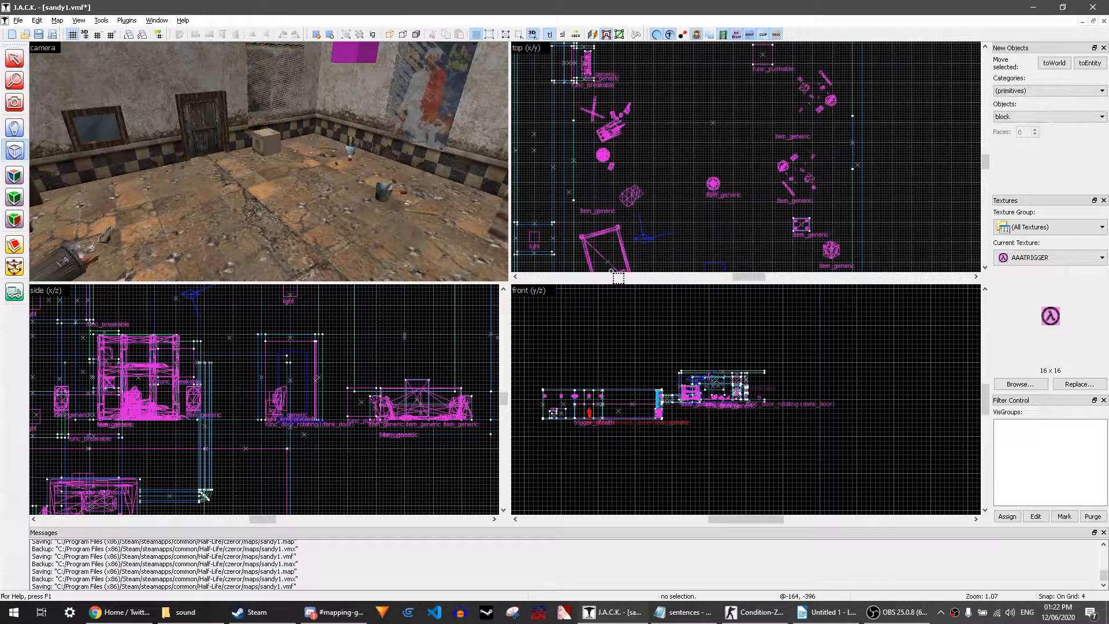
{"action": "scroll", "coordinate": [745, 156], "scroll_direction": "up", "scroll_amount": 2}
{"action": "left_click_drag", "start_coordinate": [669, 205], "coordinate": [945, 121]}
{"action": "scroll", "coordinate": [945, 121], "scroll_direction": "up", "scroll_amount": 2}
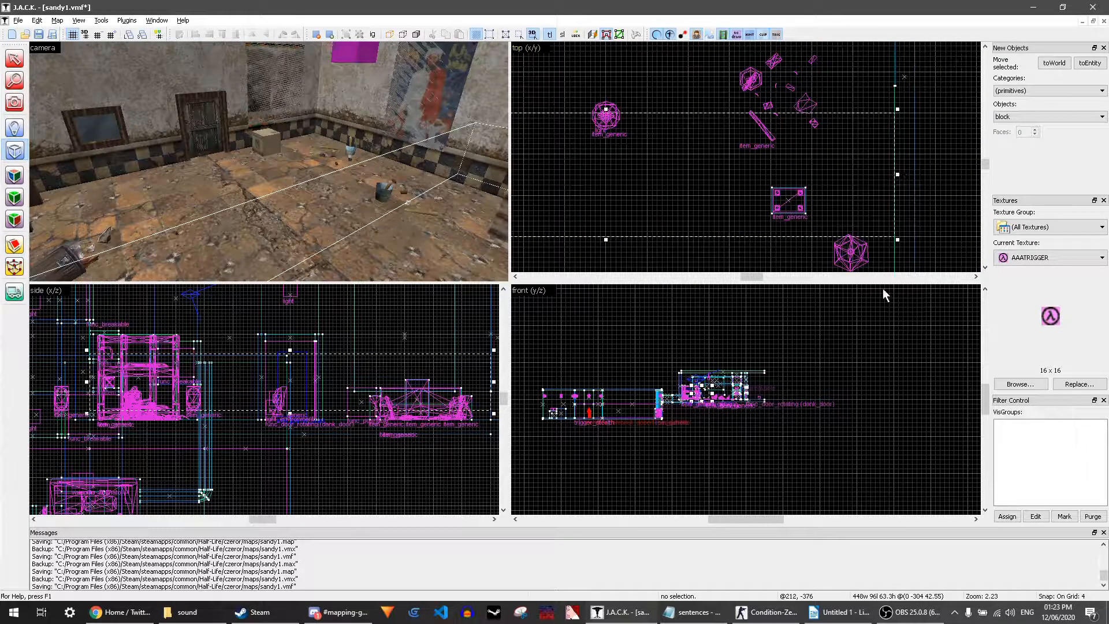
{"action": "scroll", "coordinate": [743, 403], "scroll_direction": "up", "scroll_amount": 5}
{"action": "key", "text": "Return"}
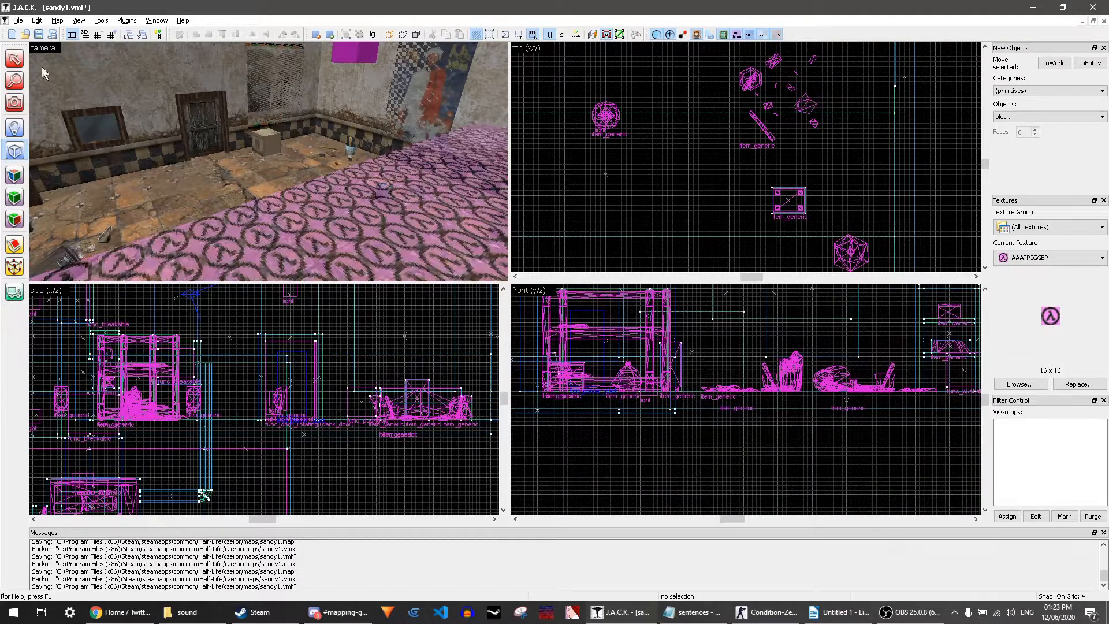
Convert the new block into an entity and set its class to trigger_once.
{"action": "key", "text": "z"}
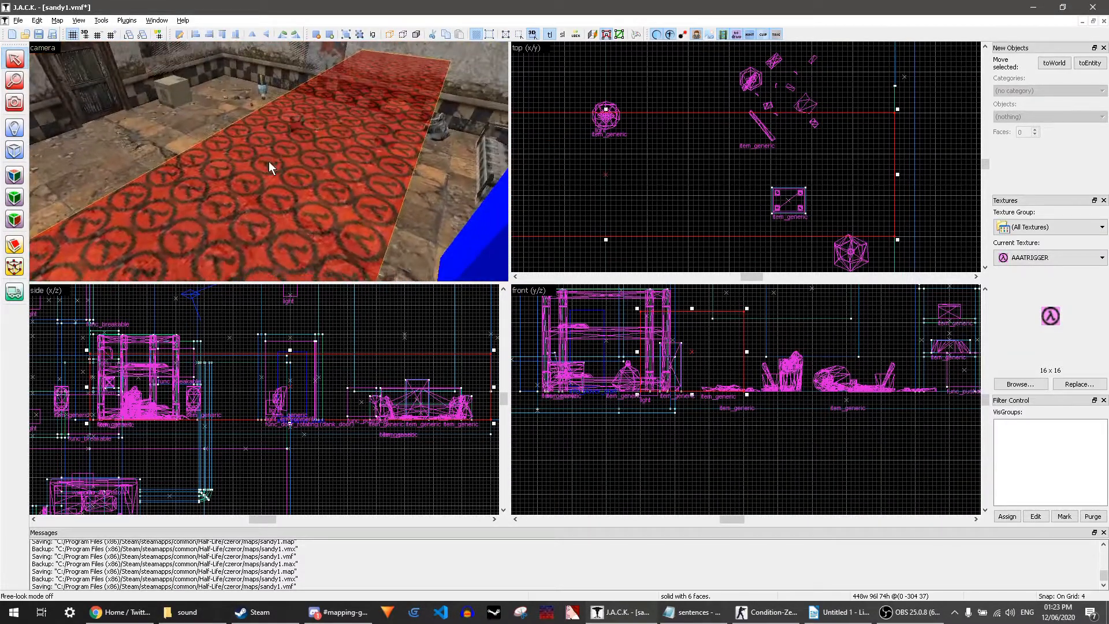
{"action": "key", "text": "ctrl+t"}
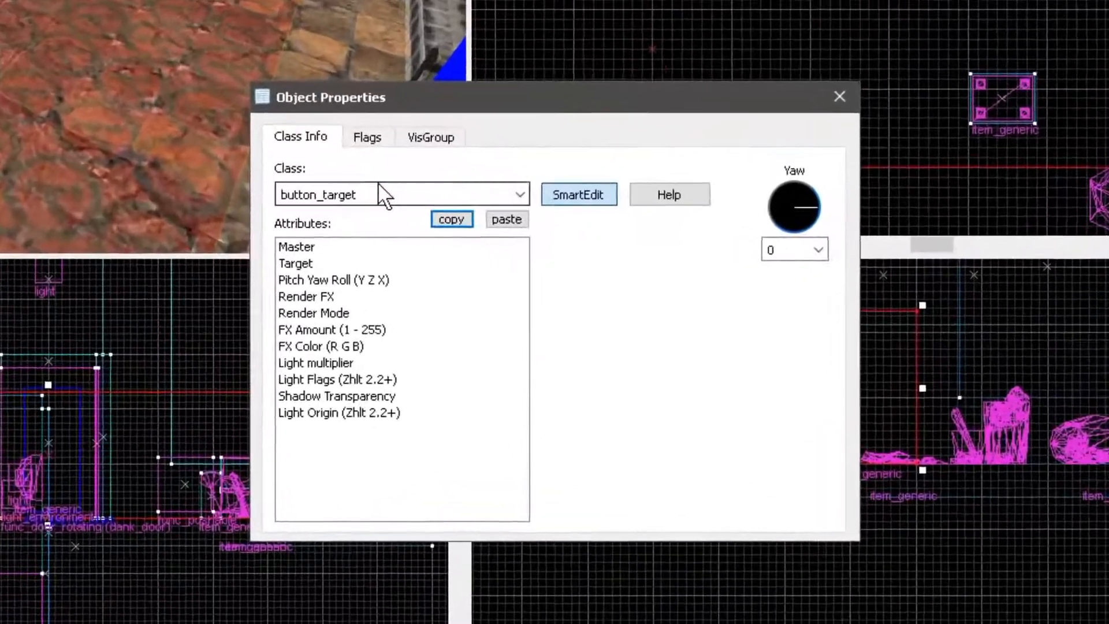
{"action": "key", "text": "BackSpace"}
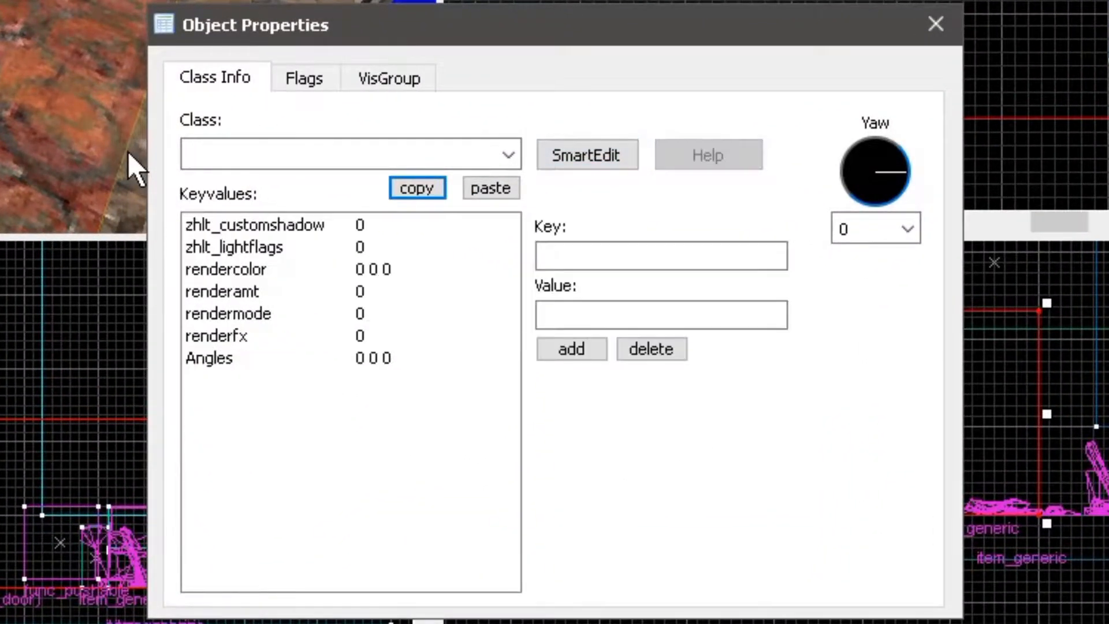
{"action": "type", "text": "trigger_once"}
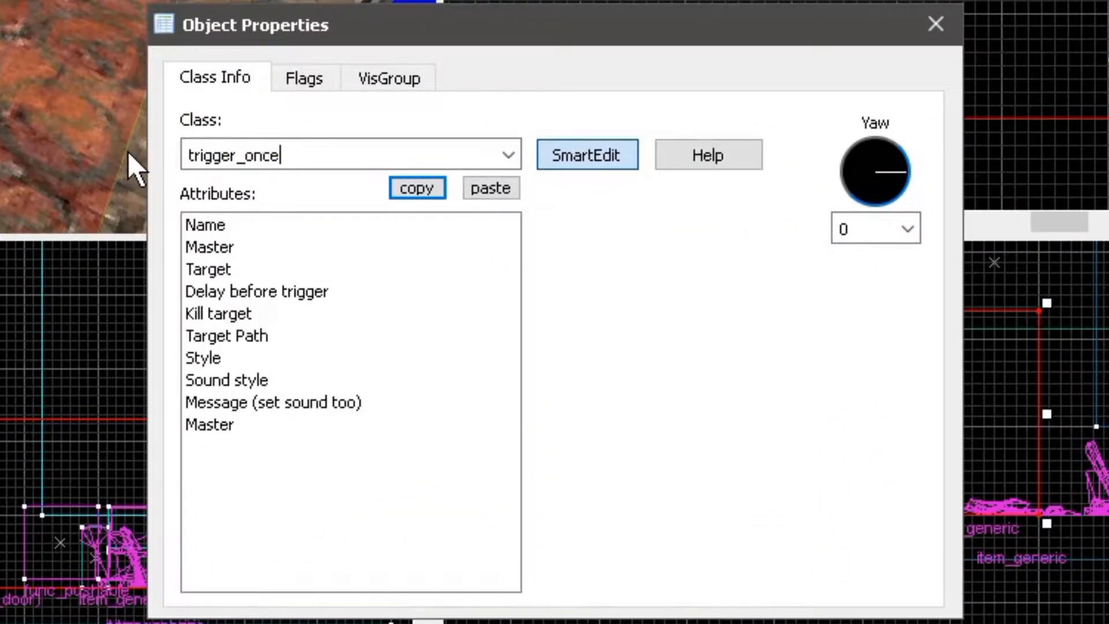
Name the trigger ct_run_trigger and set its target to ct_run.
{"action": "left_click", "coordinate": [220, 226]}
{"action": "left_click", "coordinate": [562, 226]}
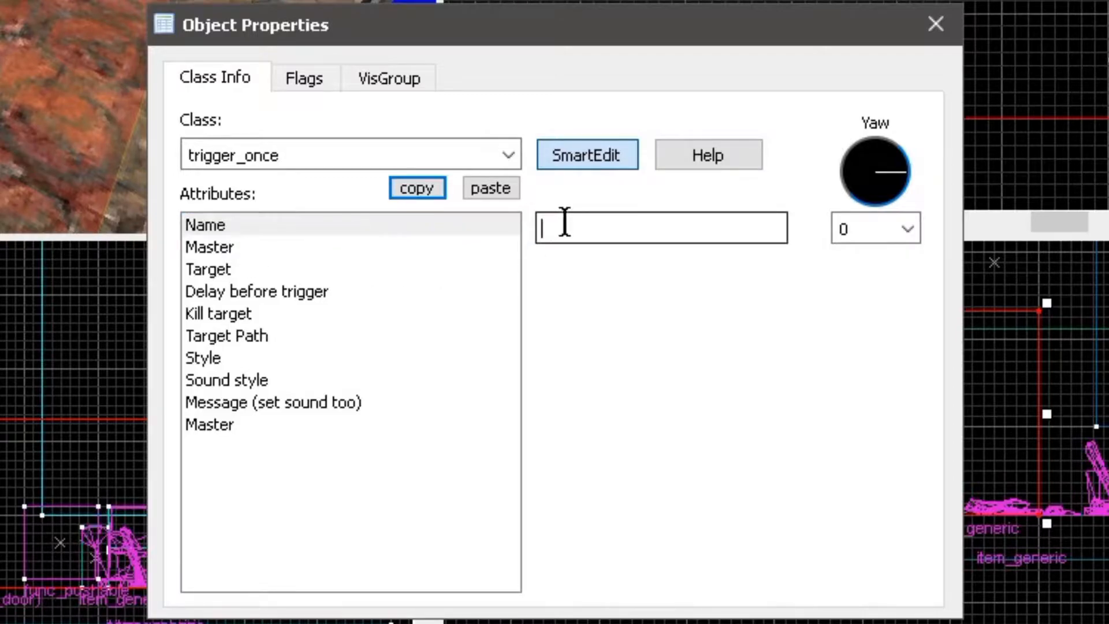
{"action": "type", "text": "ct_run"}
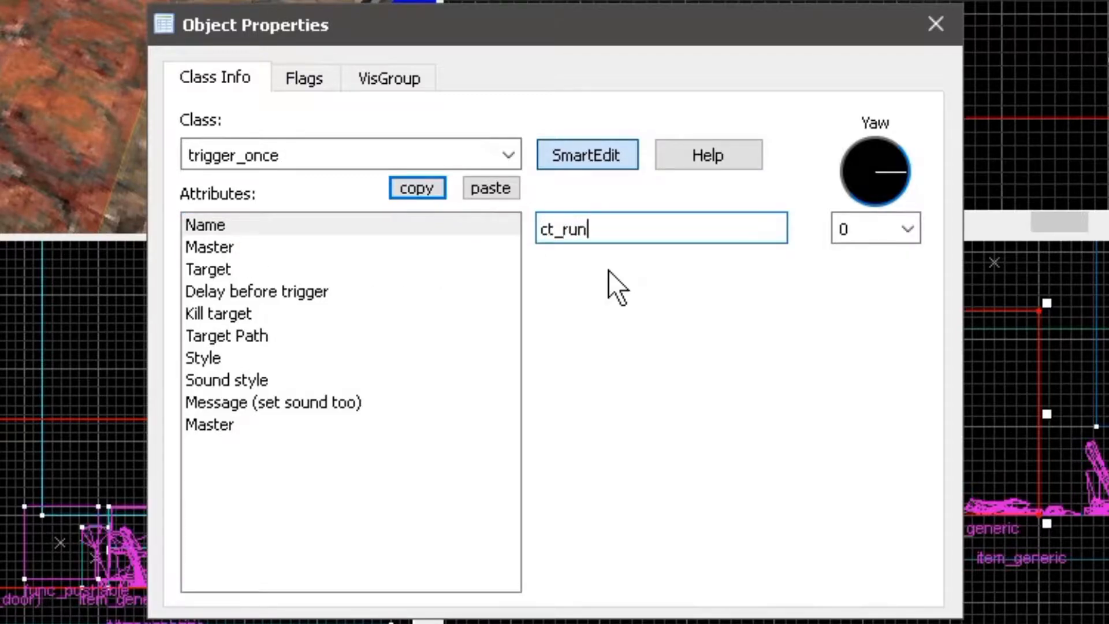
{"action": "type", "text": "_trigger"}
{"action": "left_click", "coordinate": [262, 268]}
{"action": "left_click", "coordinate": [651, 227]}
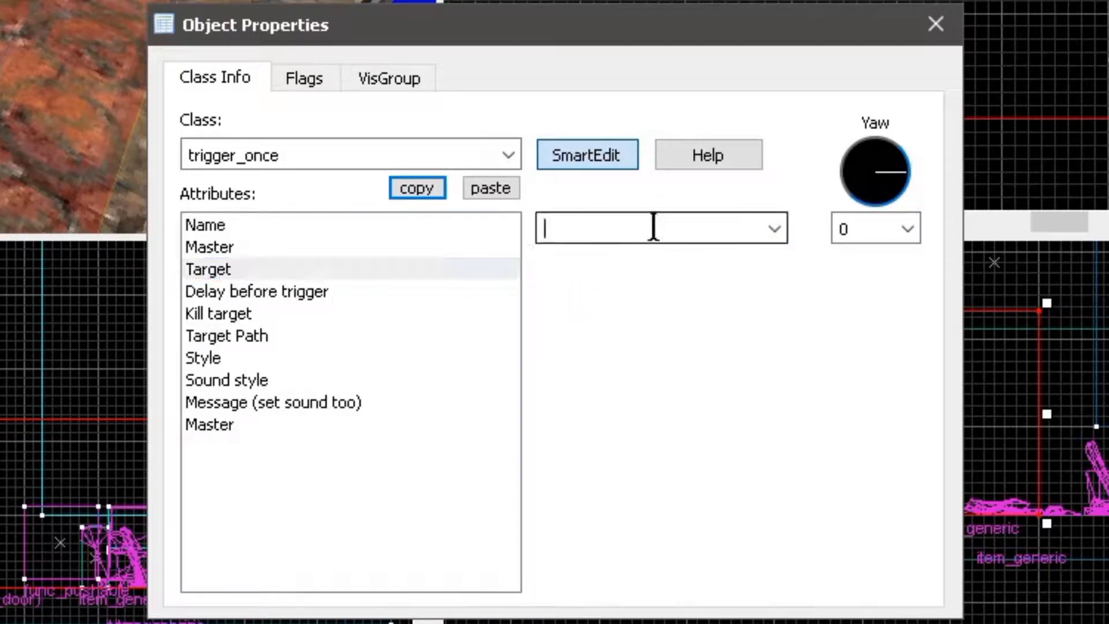
{"action": "type", "text": "ct_run"}
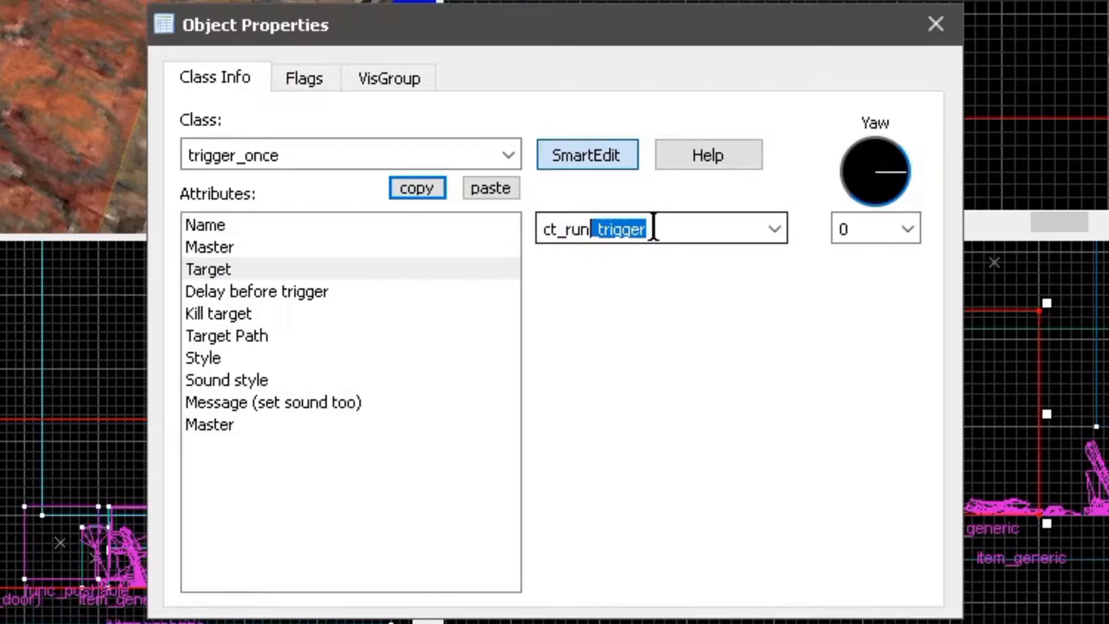
{"action": "key", "text": "Delete"}
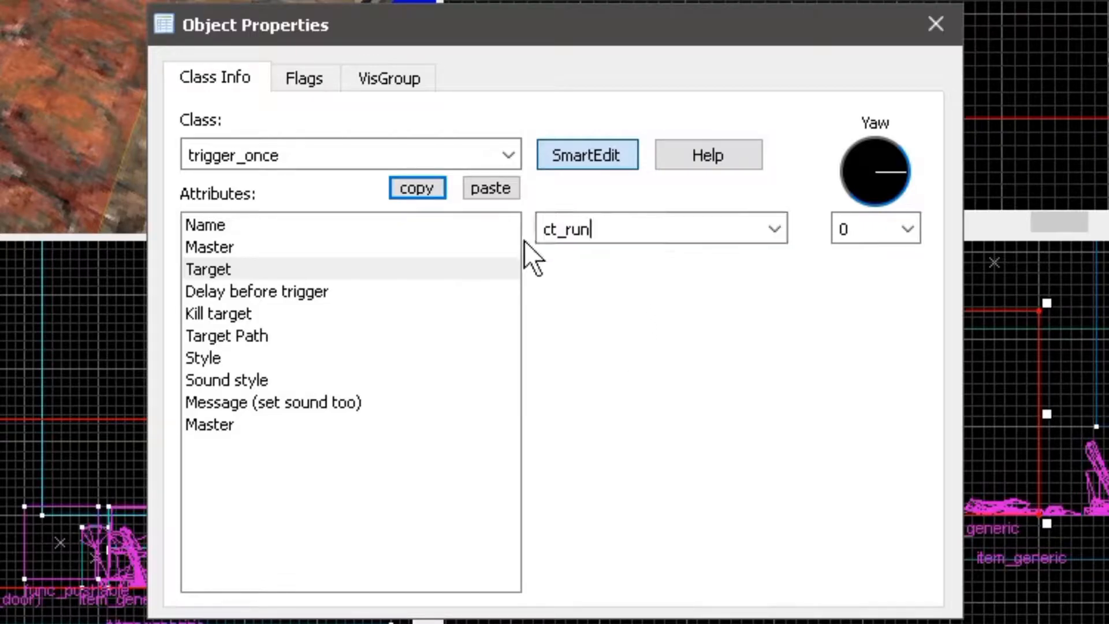
{"action": "left_click", "coordinate": [936, 23]}
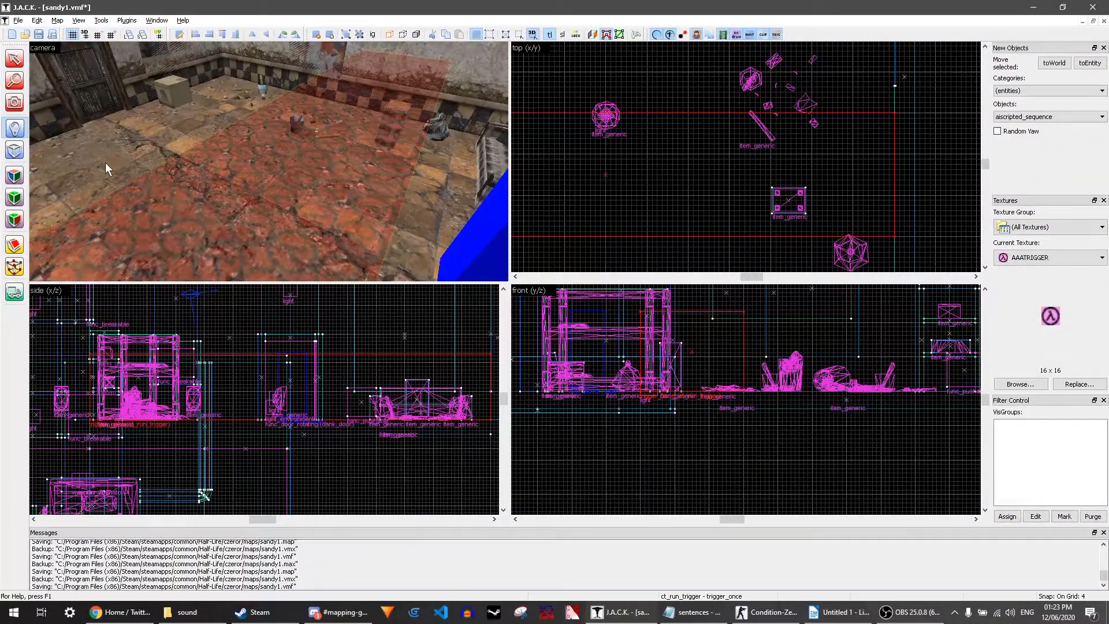
Place a point entity on the floor near the door and change its class to scripted_sequence.
{"action": "left_click", "coordinate": [106, 163]}
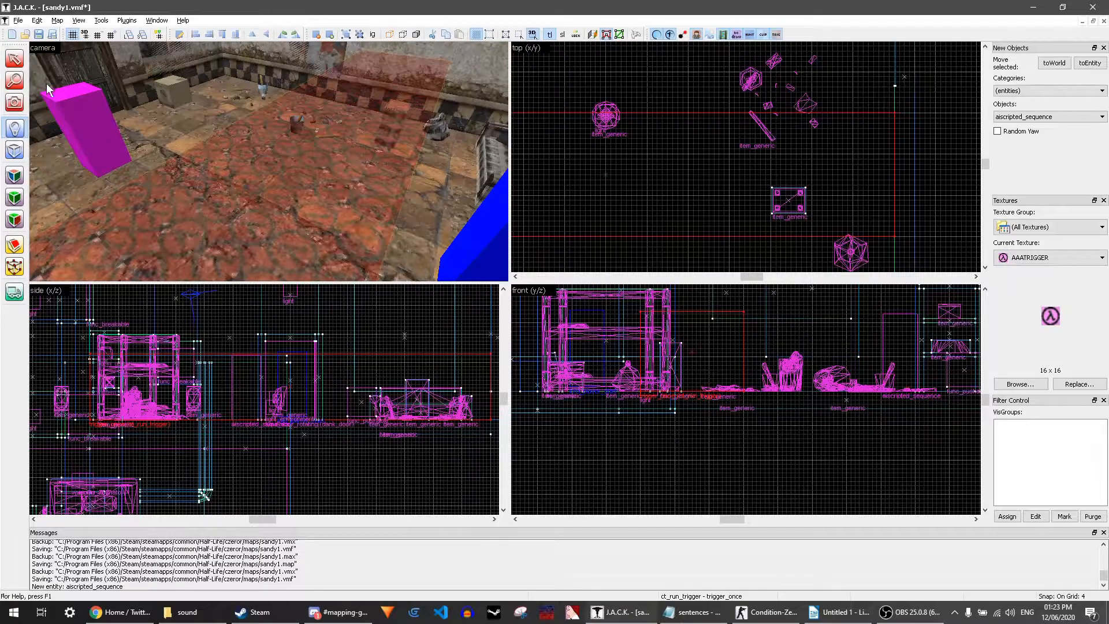
{"action": "left_click", "coordinate": [18, 65]}
{"action": "double_click", "coordinate": [82, 117]}
{"action": "left_click_drag", "start_coordinate": [482, 251], "coordinate": [389, 248]}
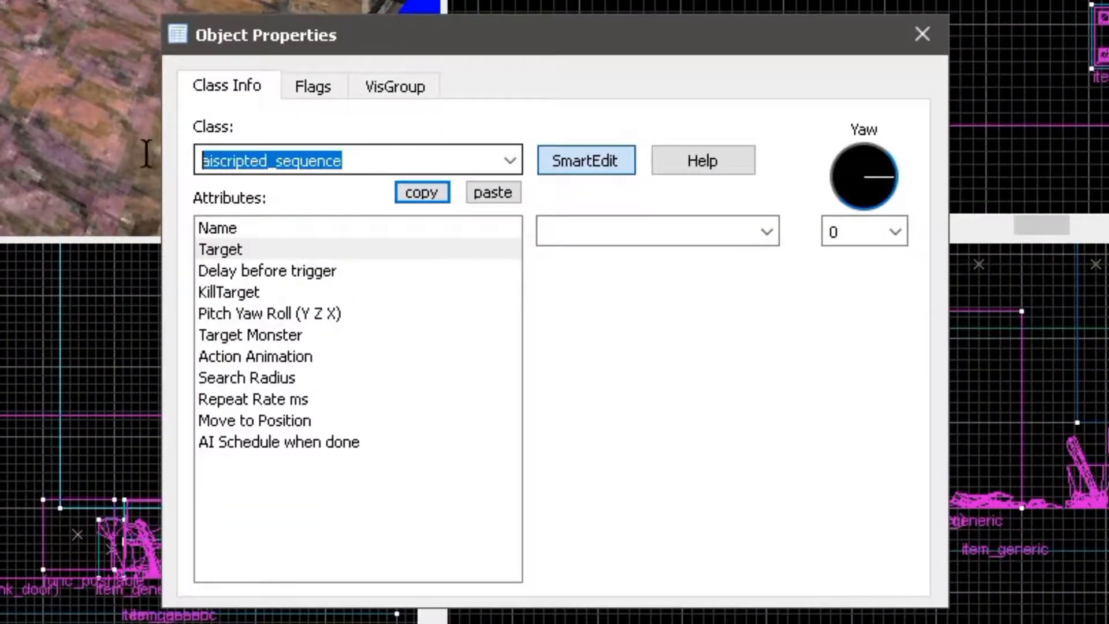
{"action": "type", "text": "scripted_sequ"}
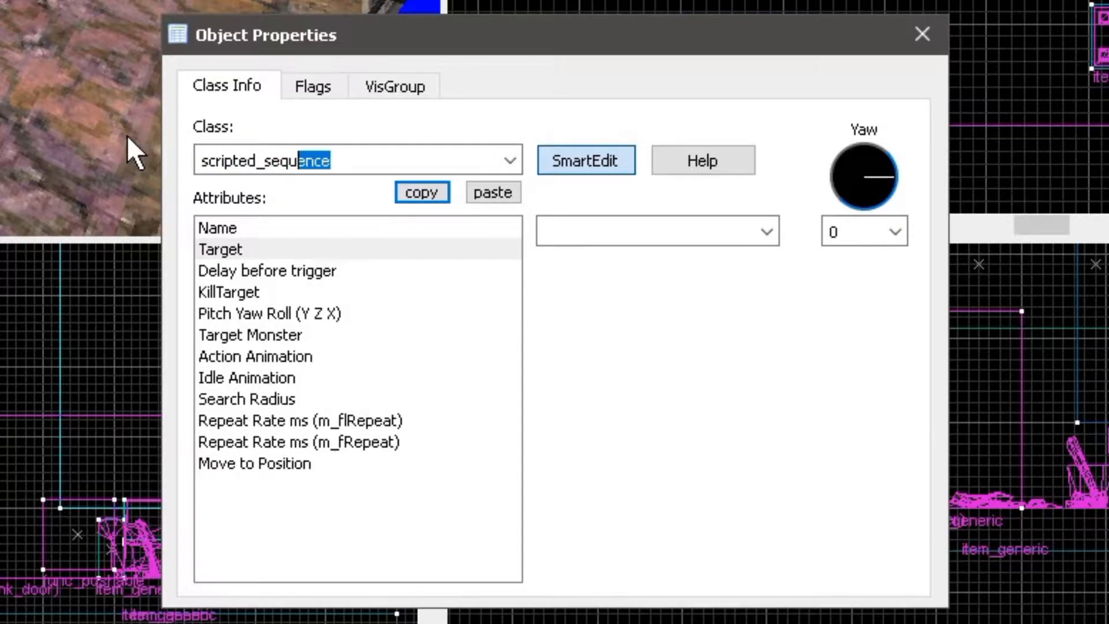
Name the scripted_sequence ct_run and set its target to ct_talk.
{"action": "left_click", "coordinate": [217, 228]}
{"action": "left_click", "coordinate": [632, 234]}
{"action": "type", "text": "ct_run"}
{"action": "left_click", "coordinate": [404, 249]}
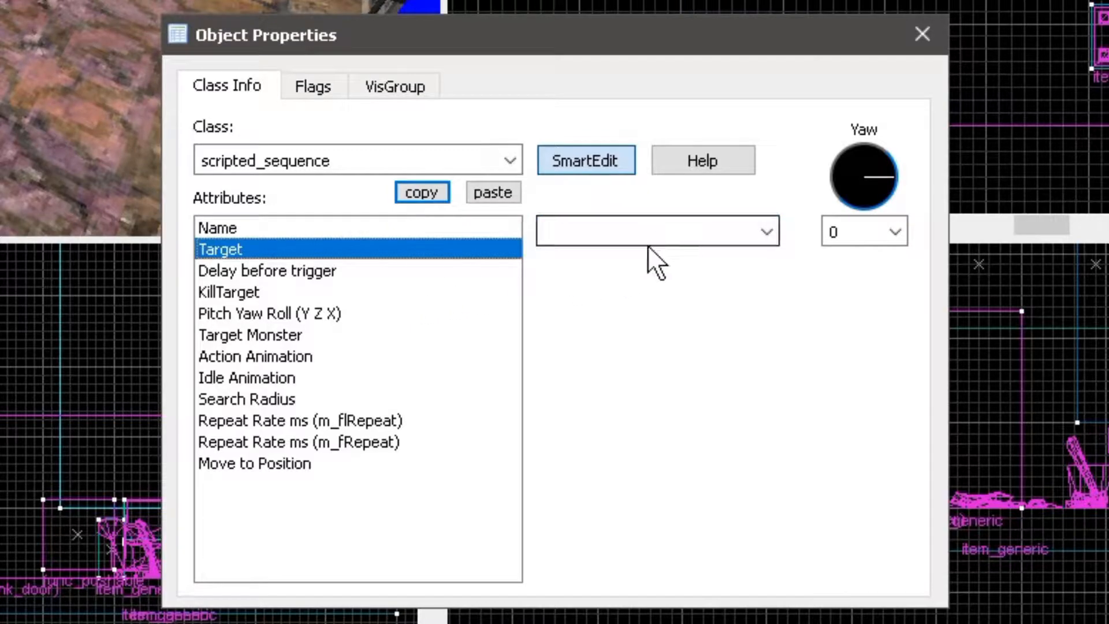
{"action": "left_click", "coordinate": [635, 237]}
{"action": "type", "text": "ct_talk"}
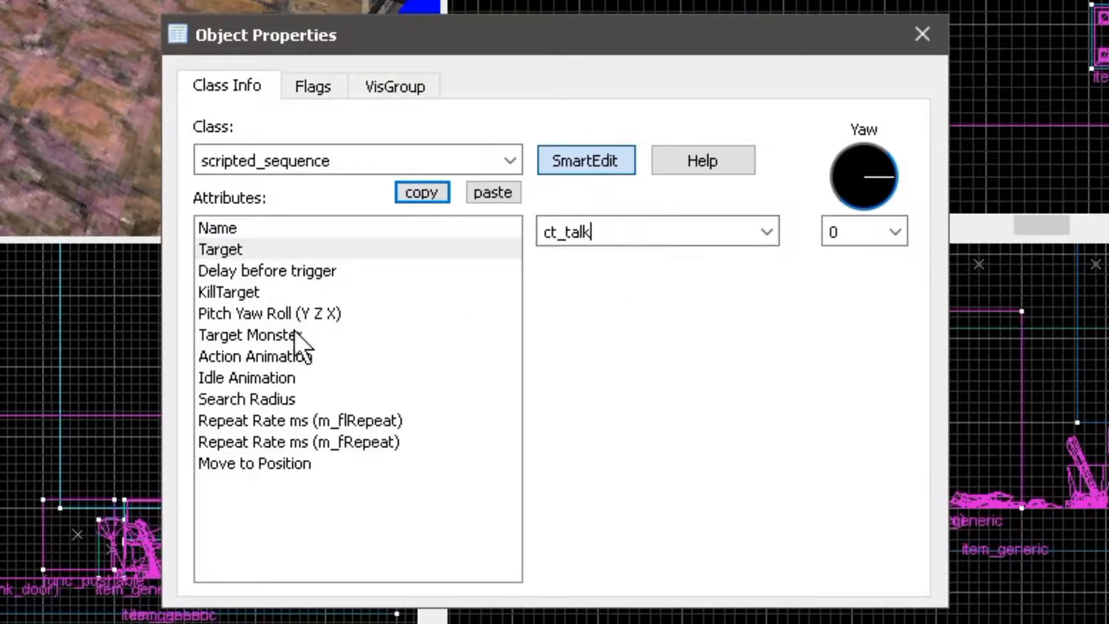
Set the scripted_sequence's Target Monster to ct and its Move to Position option to Run.
{"action": "left_click", "coordinate": [323, 336]}
{"action": "left_click", "coordinate": [638, 231]}
{"action": "type", "text": "ct"}
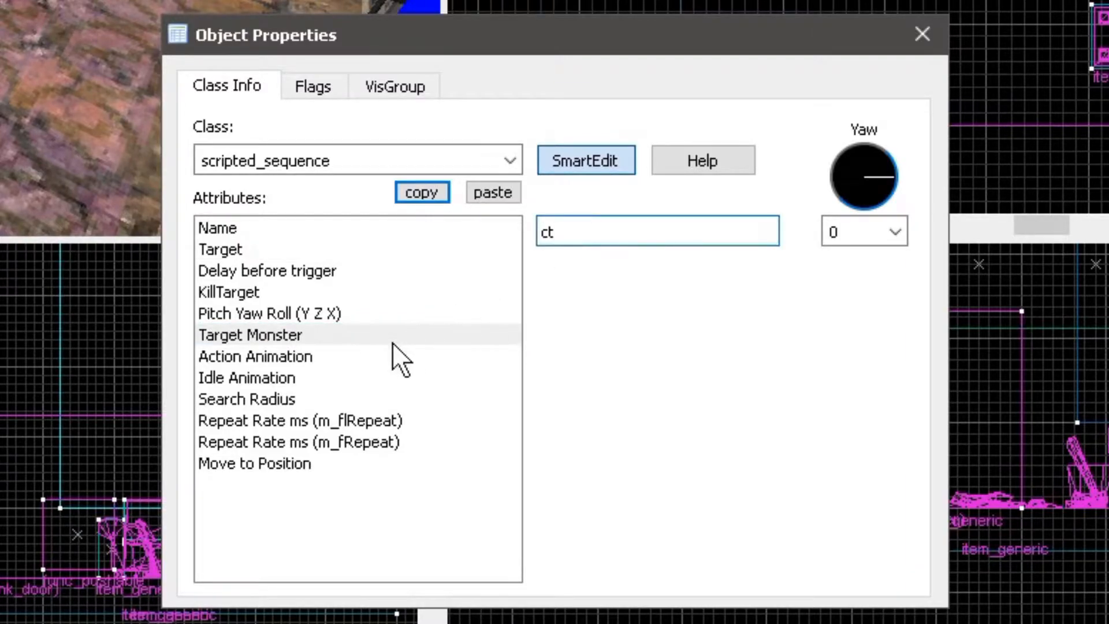
{"action": "left_click", "coordinate": [304, 465]}
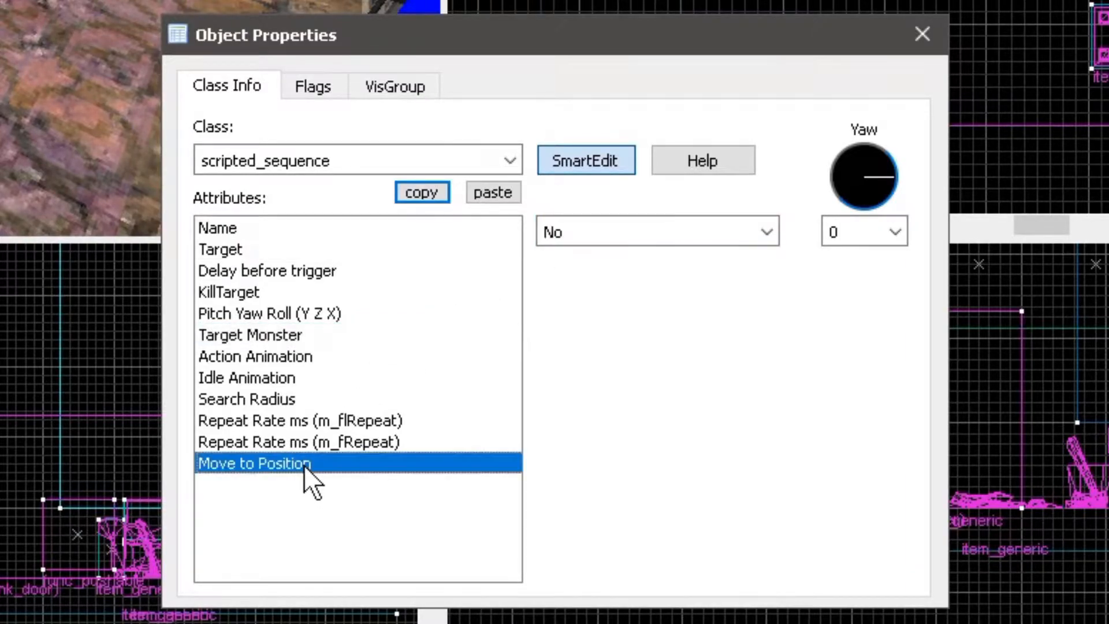
{"action": "left_click", "coordinate": [765, 232]}
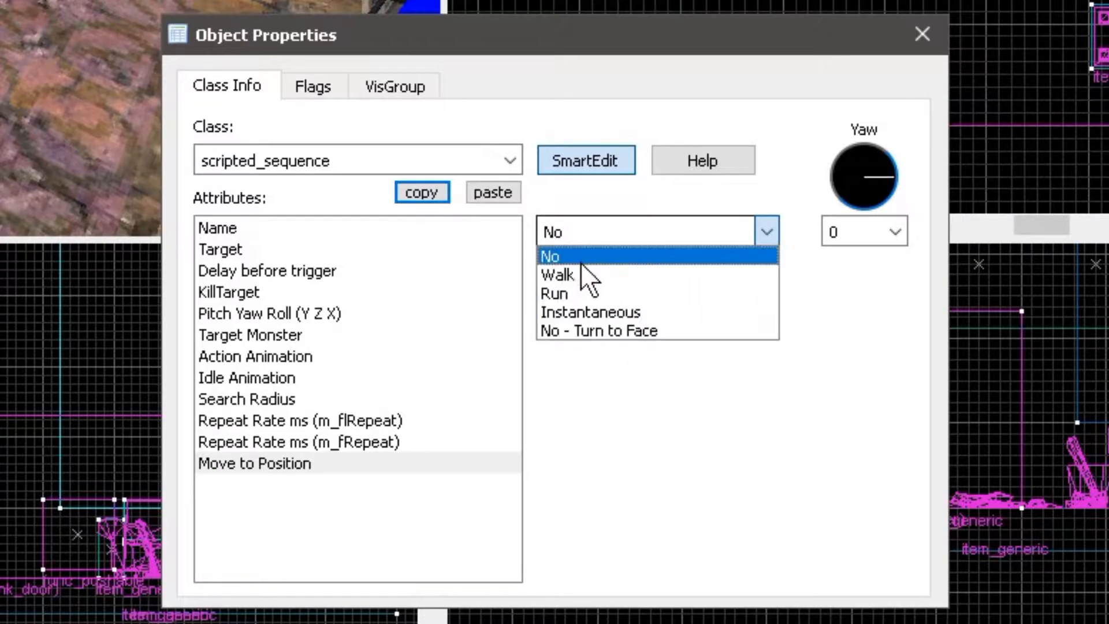
{"action": "left_click", "coordinate": [570, 294]}
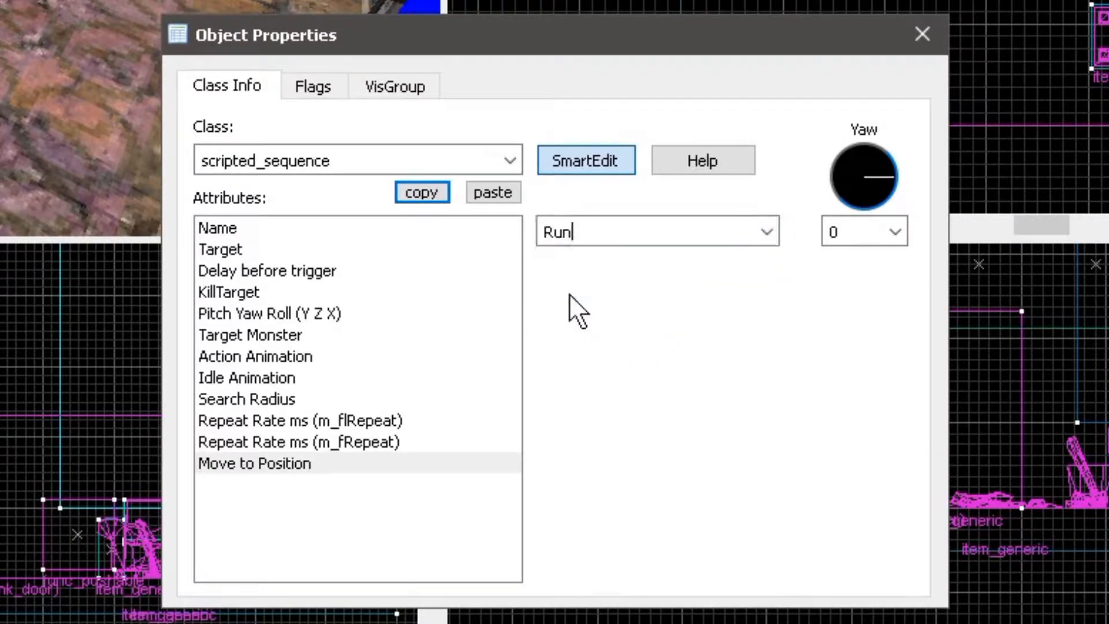
{"action": "left_click", "coordinate": [450, 231]}
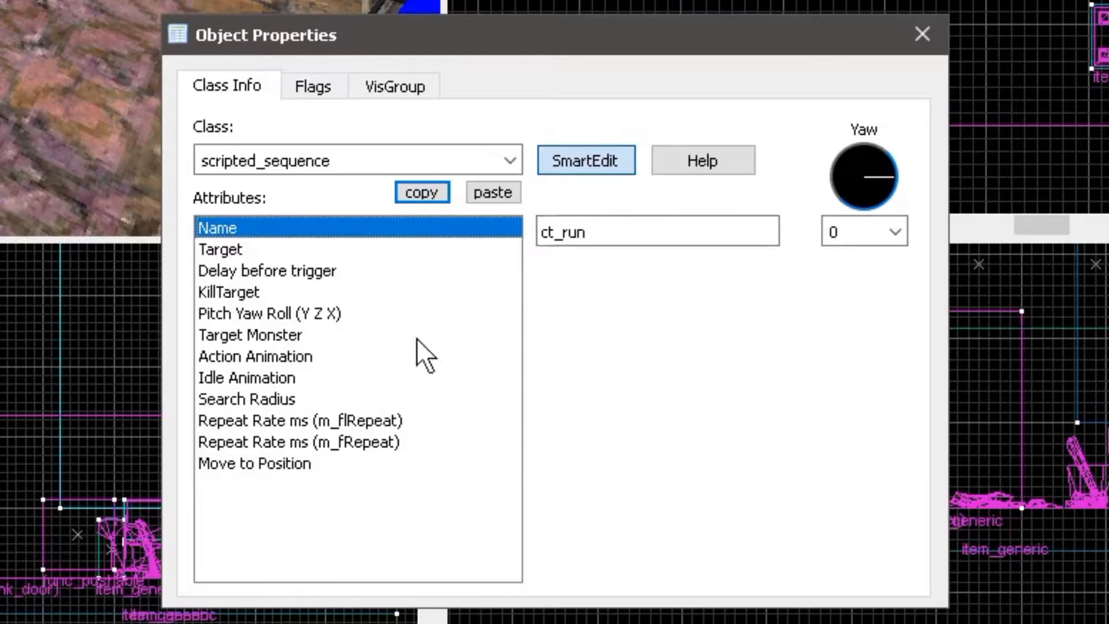
Enable the Leave Corpse, No Interruptions and No Script Movement flags on the scripted_sequence and close its properties.
{"action": "left_click", "coordinate": [297, 92]}
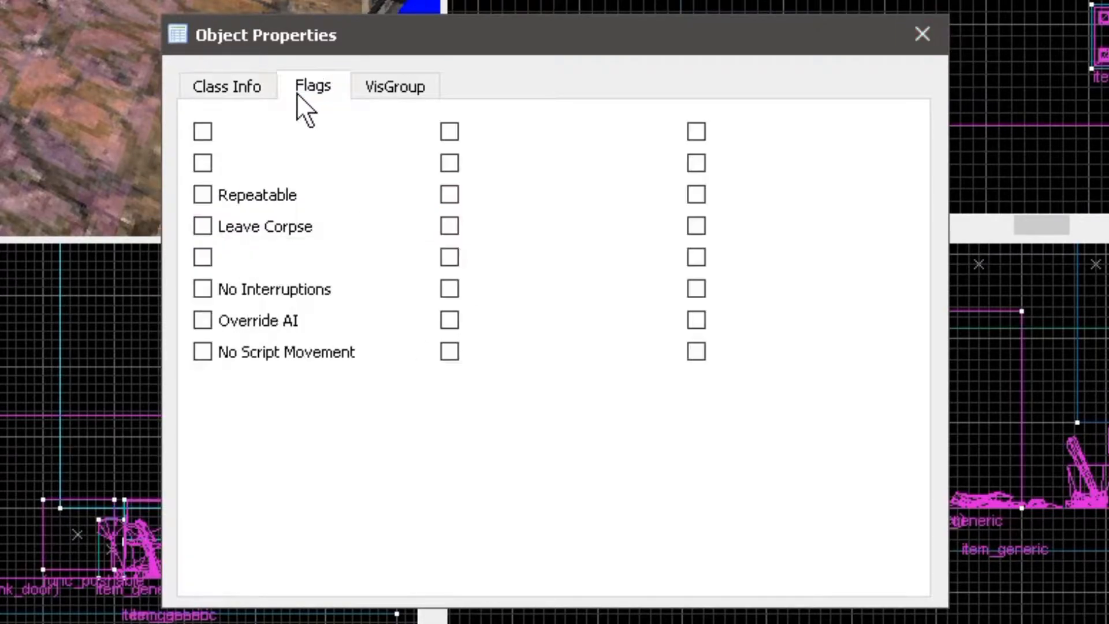
{"action": "left_click", "coordinate": [237, 229]}
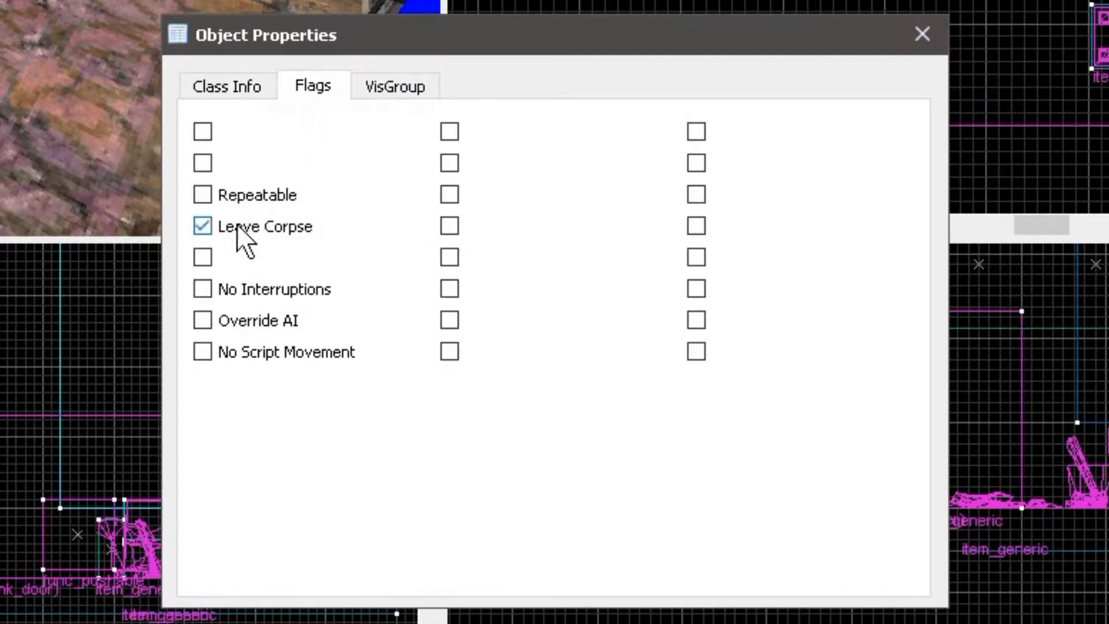
{"action": "left_click", "coordinate": [283, 289]}
{"action": "left_click", "coordinate": [279, 350]}
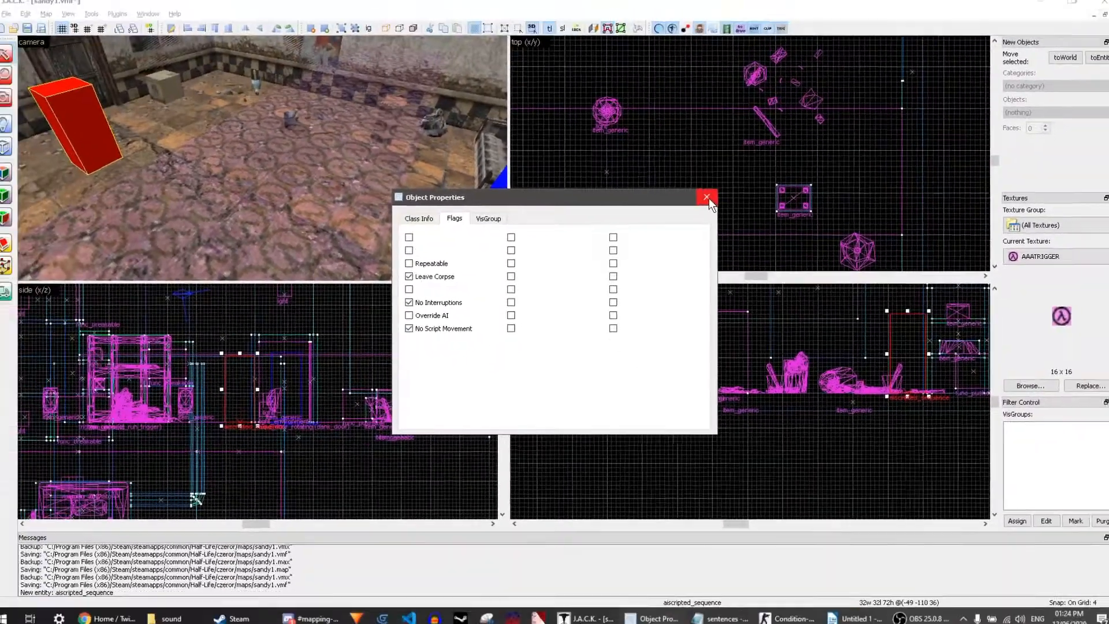
{"action": "left_click", "coordinate": [806, 122]}
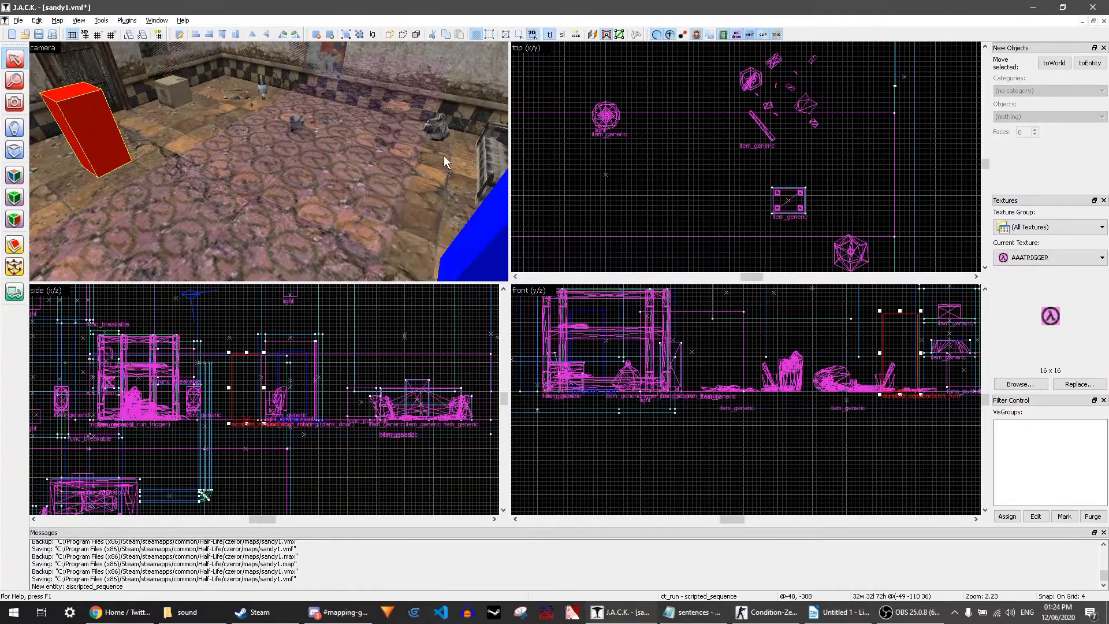
Place a second point entity beside the scripted_sequence and change its class to scripted_sentence.
{"action": "left_click", "coordinate": [14, 127]}
{"action": "left_click", "coordinate": [152, 141]}
{"action": "key", "text": "shift+s"}
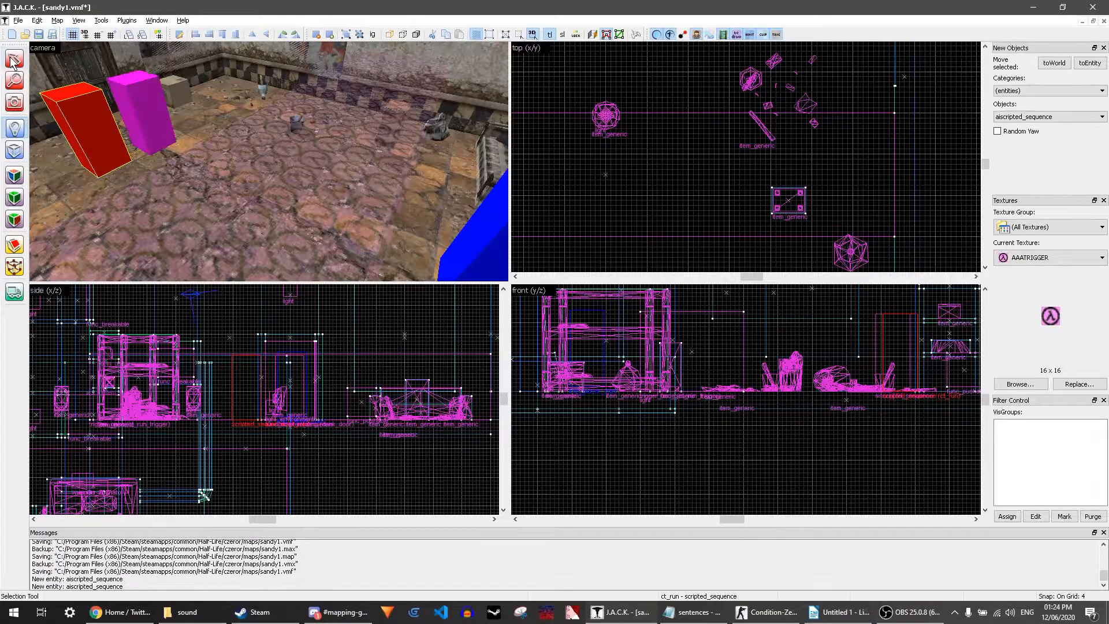
{"action": "key", "text": "alt+Return"}
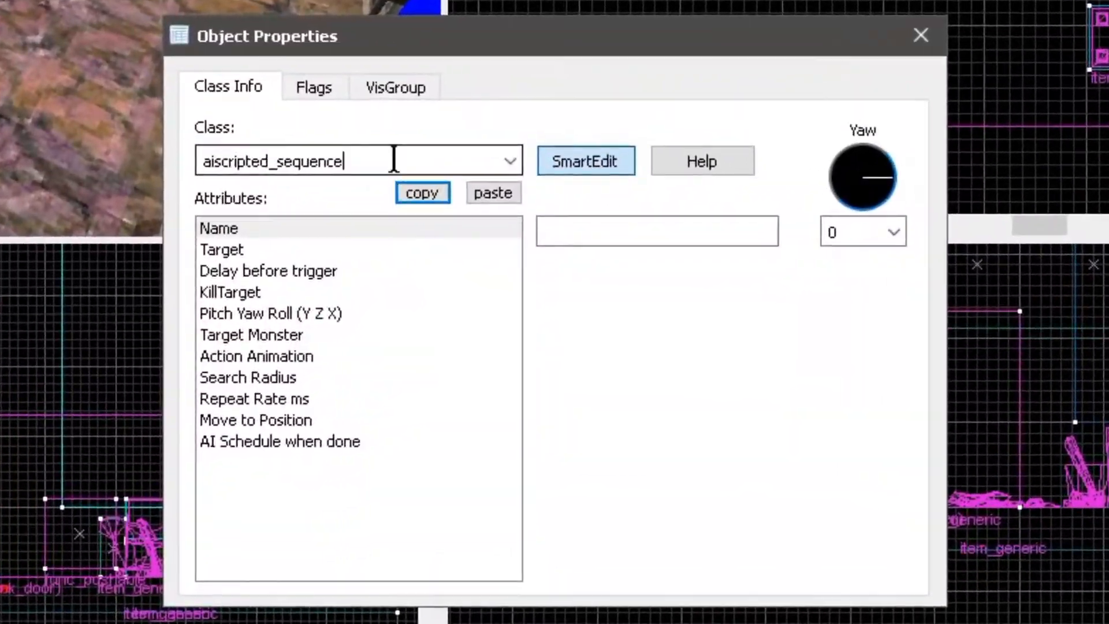
{"action": "type", "text": "scripted_sen"}
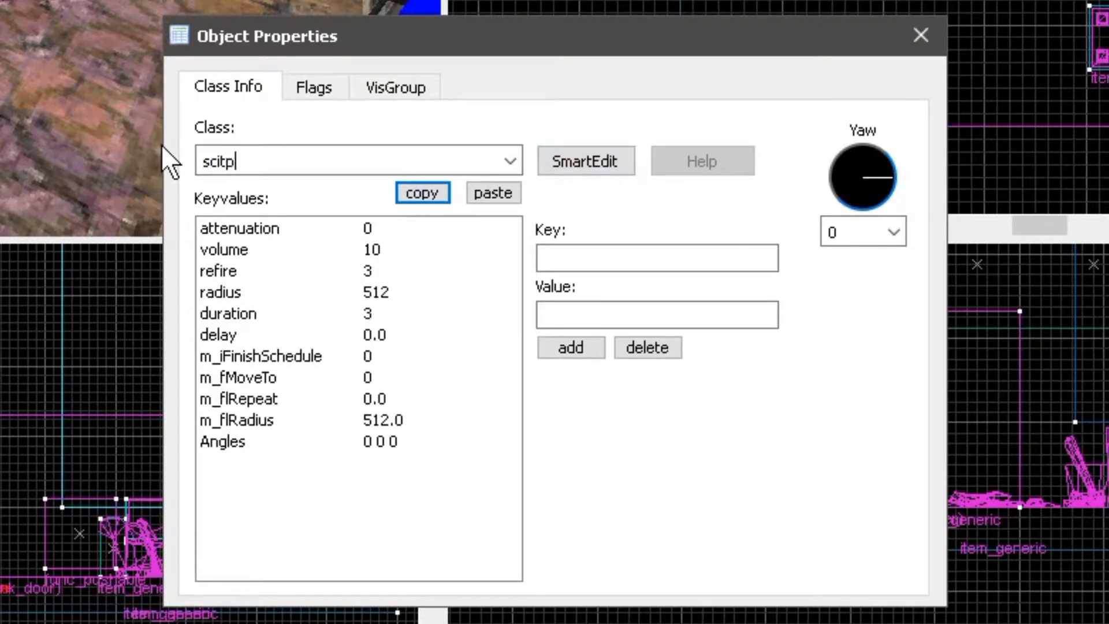
{"action": "type", "text": "tence"}
Name the scripted_sentence ct_talk and set its target to ct.
{"action": "left_click", "coordinate": [281, 229]}
{"action": "left_click", "coordinate": [609, 239]}
{"action": "type", "text": "ct_talk"}
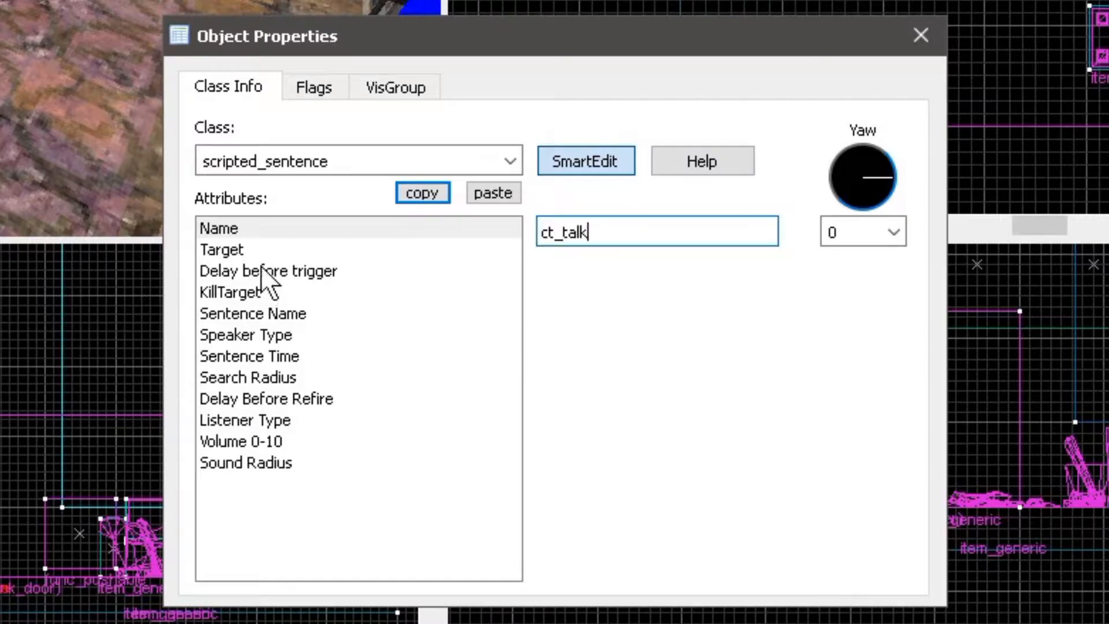
{"action": "left_click", "coordinate": [476, 249]}
{"action": "left_click", "coordinate": [590, 234]}
{"action": "type", "text": "ct"}
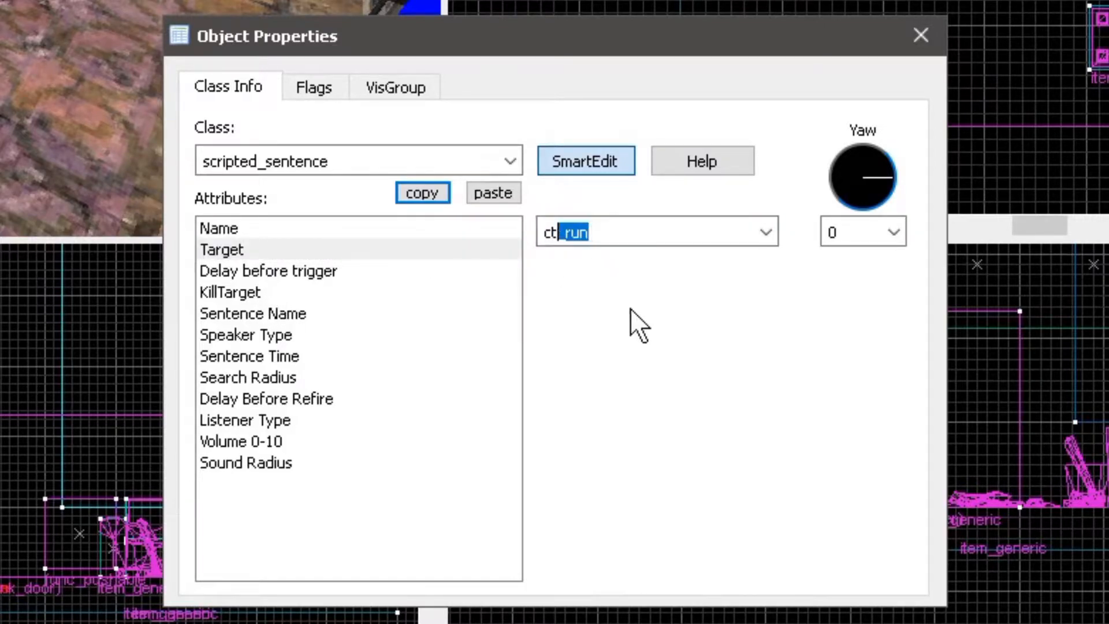
{"action": "key", "text": "Delete"}
Set the scripted_sentence's Speaker Type to ct and Listener Type to player, check its flags and close its properties.
{"action": "left_click", "coordinate": [294, 314]}
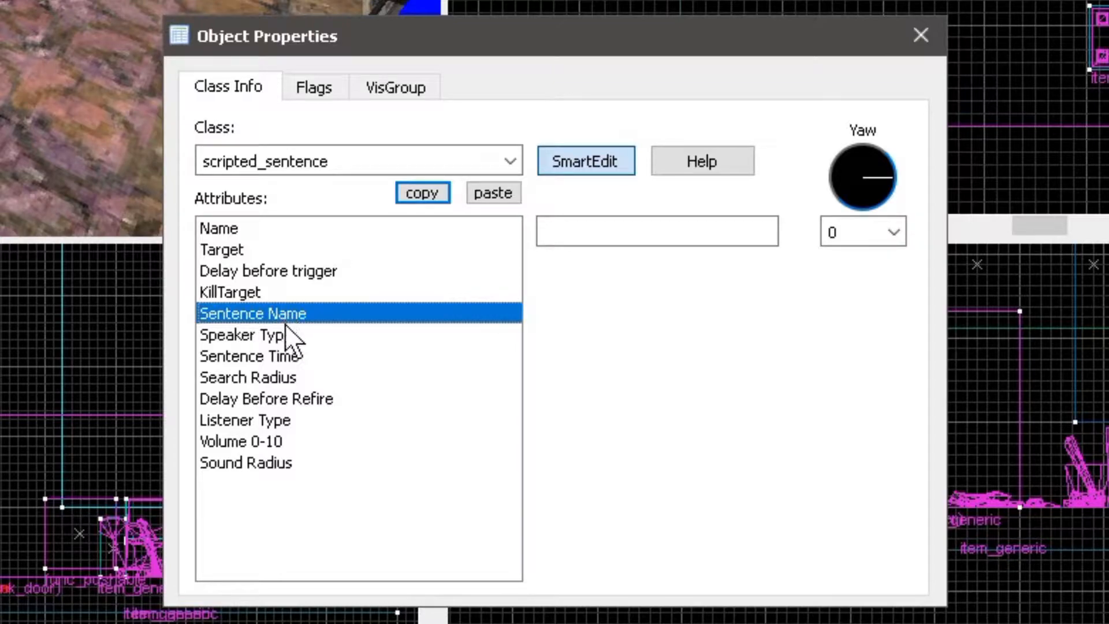
{"action": "left_click", "coordinate": [286, 335]}
{"action": "left_click", "coordinate": [587, 234]}
{"action": "type", "text": "ct"}
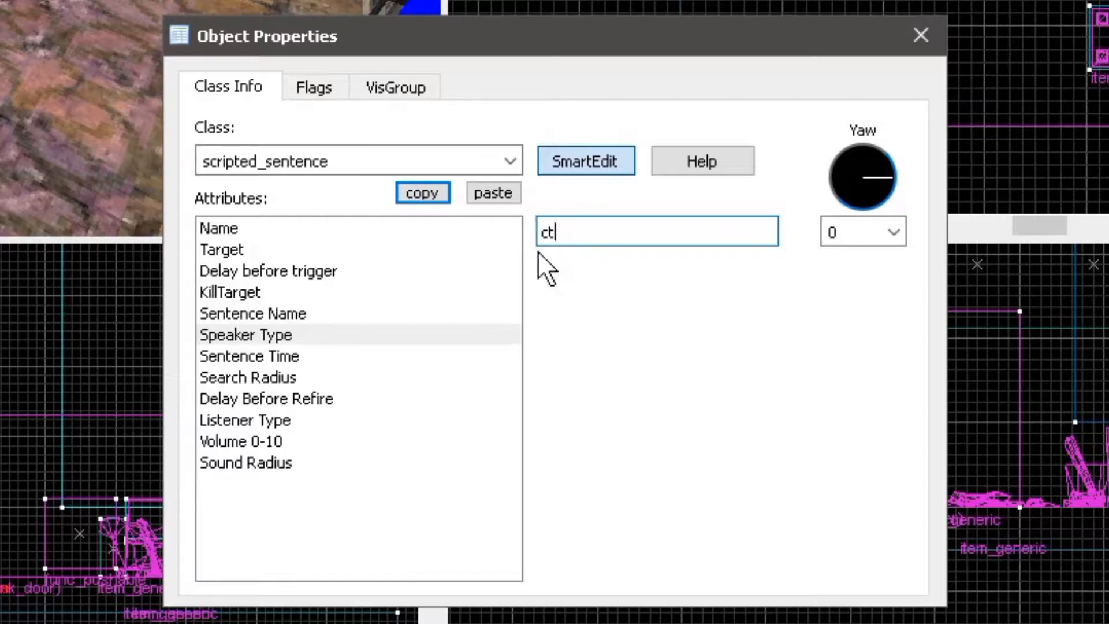
{"action": "left_click", "coordinate": [265, 420]}
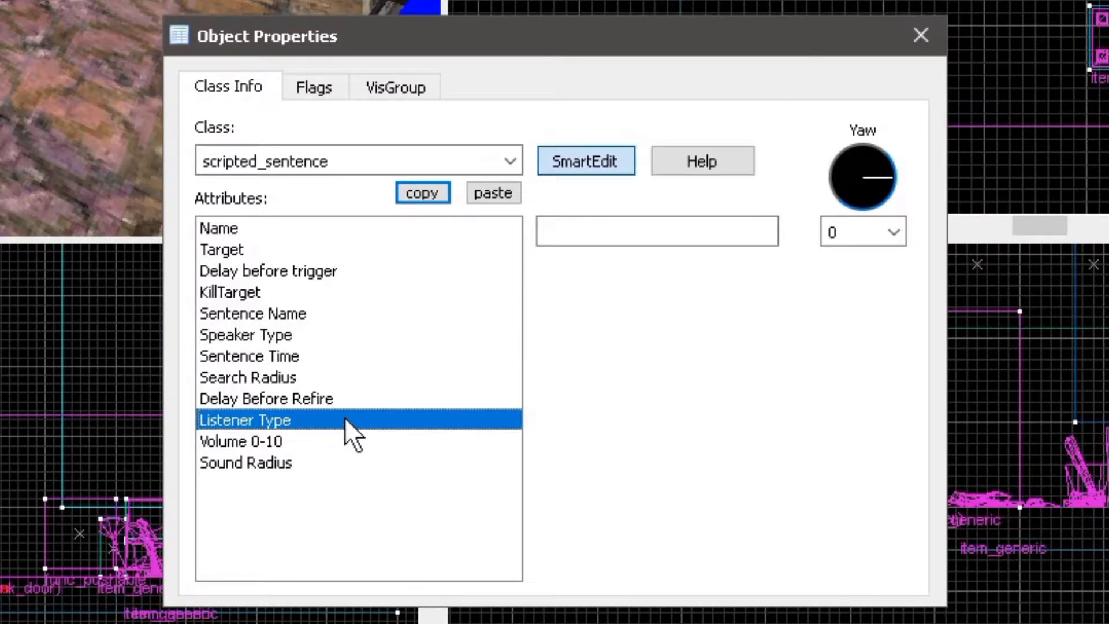
{"action": "left_click", "coordinate": [662, 235]}
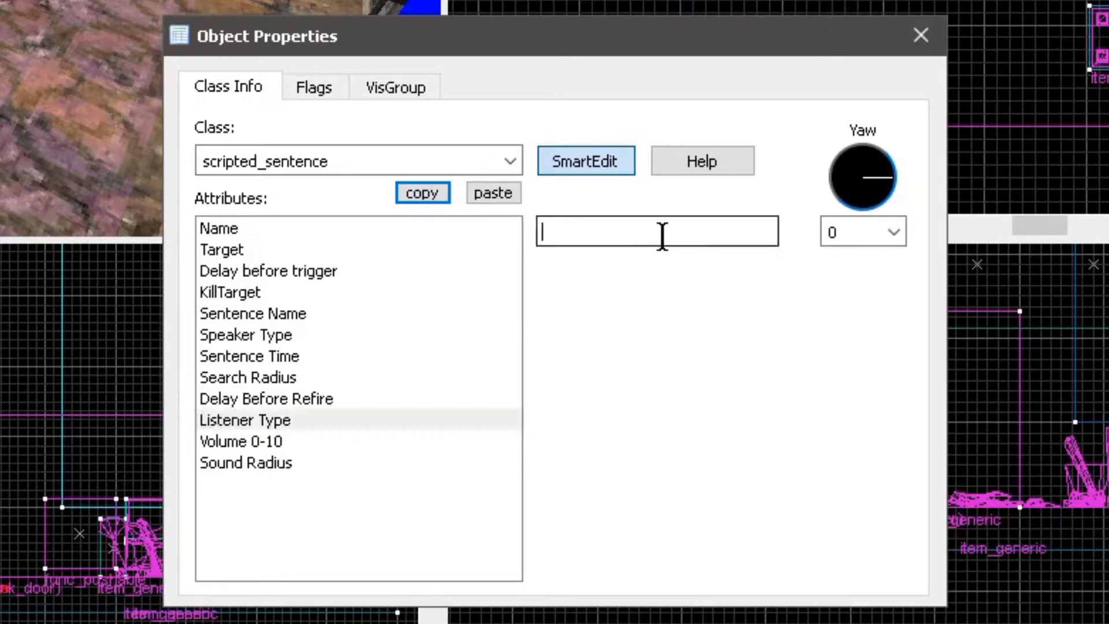
{"action": "type", "text": "player"}
{"action": "left_click", "coordinate": [317, 86]}
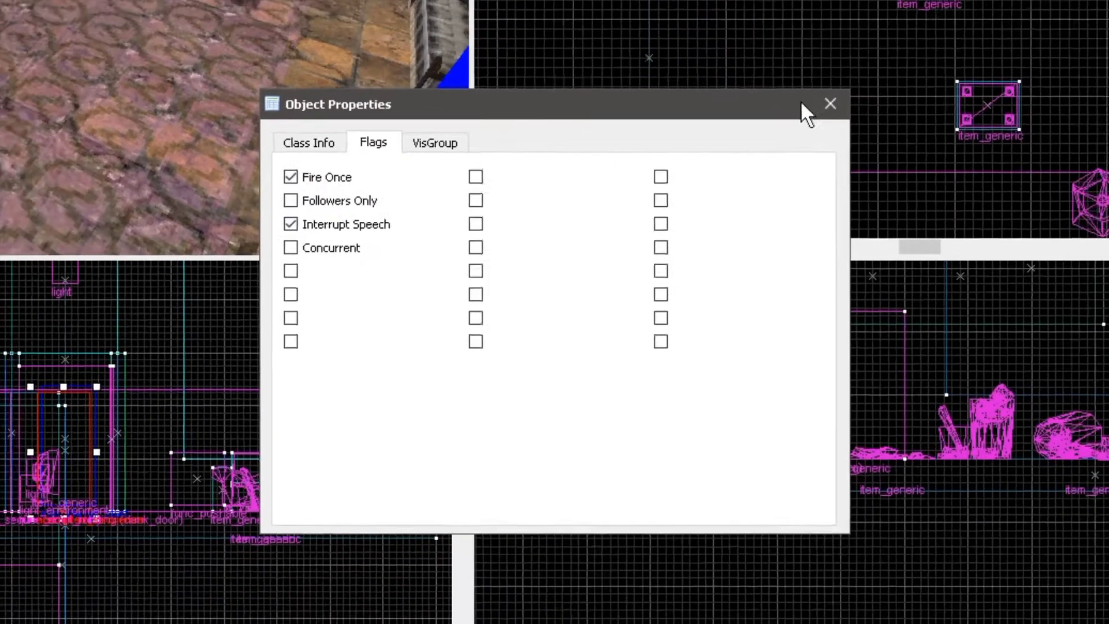
{"action": "left_click", "coordinate": [921, 35]}
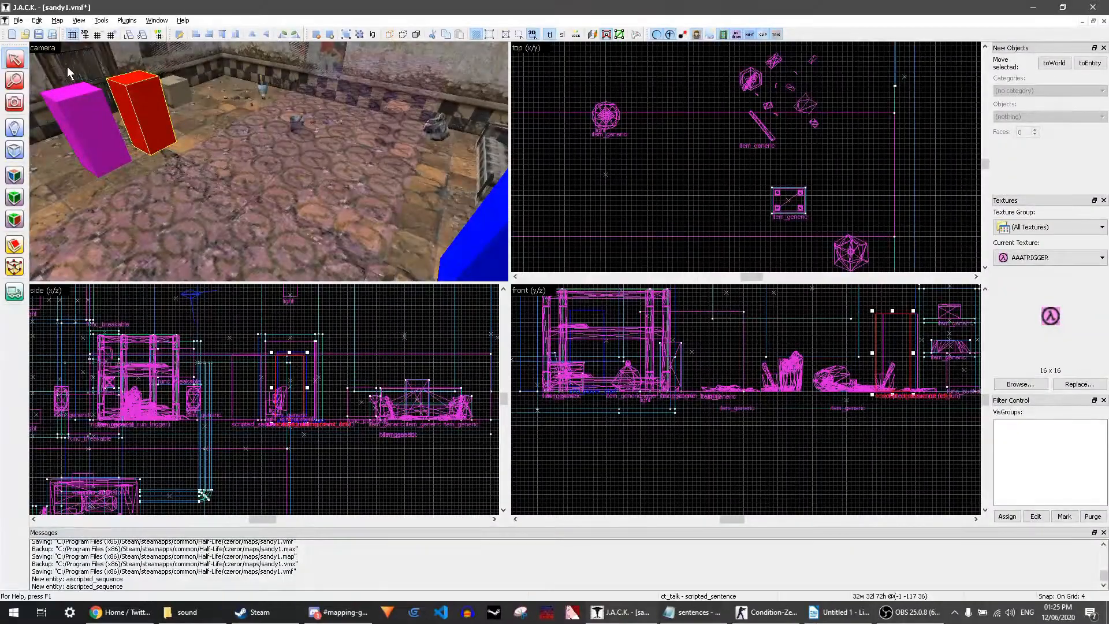
Place a third point entity beyond the scripted_sentence and change its class to monster_ct_swat_assaultrifle.
{"action": "key", "text": "shift+e"}
{"action": "left_click", "coordinate": [215, 111]}
{"action": "left_click", "coordinate": [14, 61]}
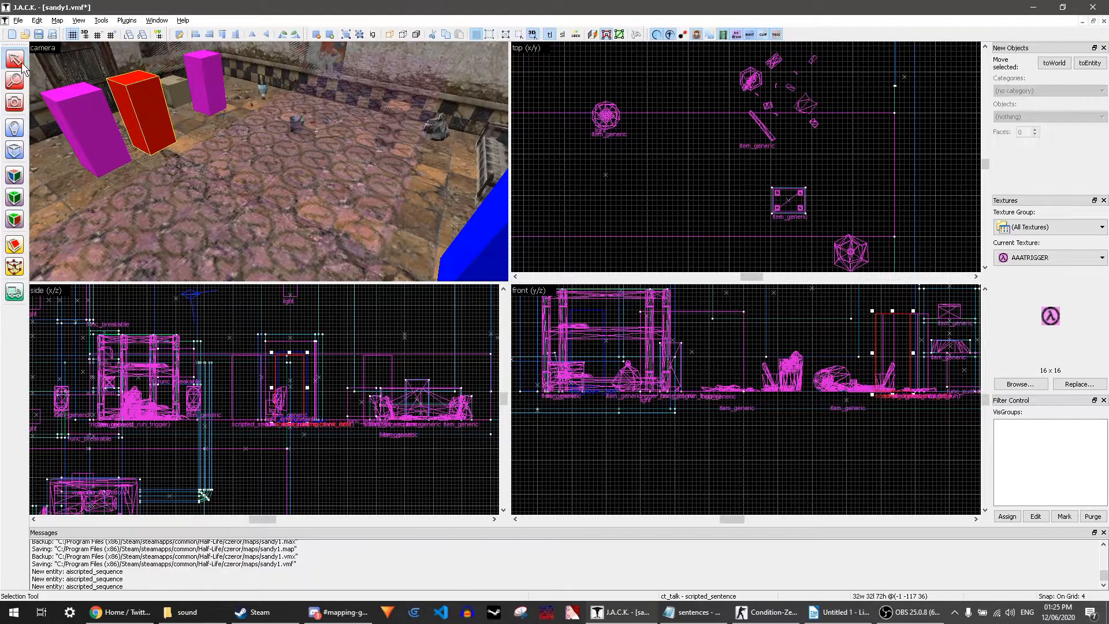
{"action": "double_click", "coordinate": [196, 76]}
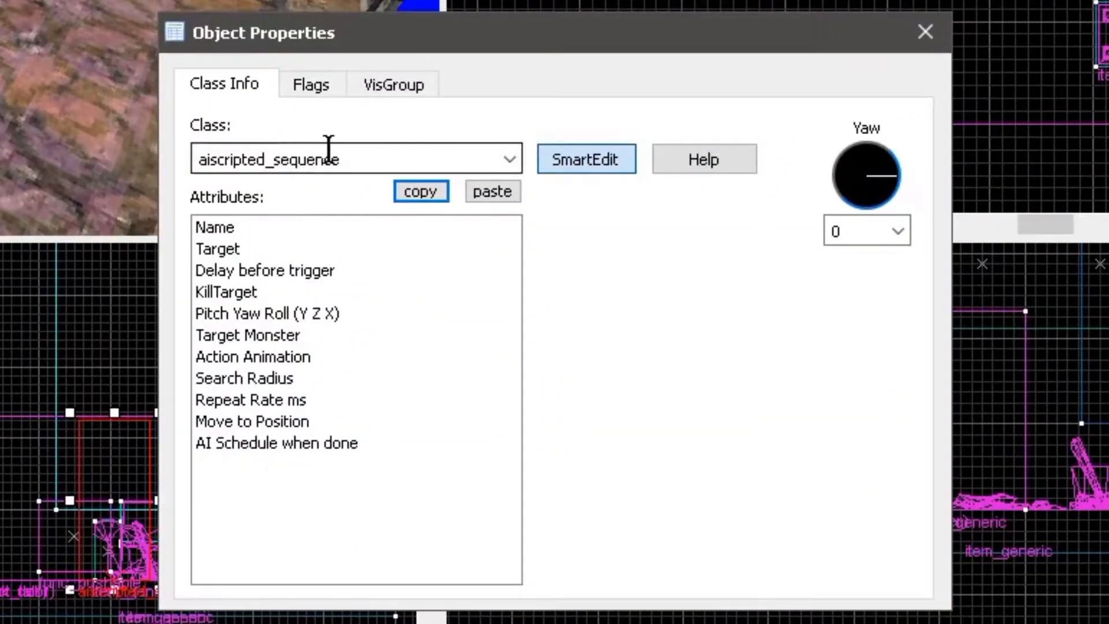
{"action": "left_click", "coordinate": [509, 159]}
{"action": "left_click_drag", "start_coordinate": [509, 208], "coordinate": [512, 268]}
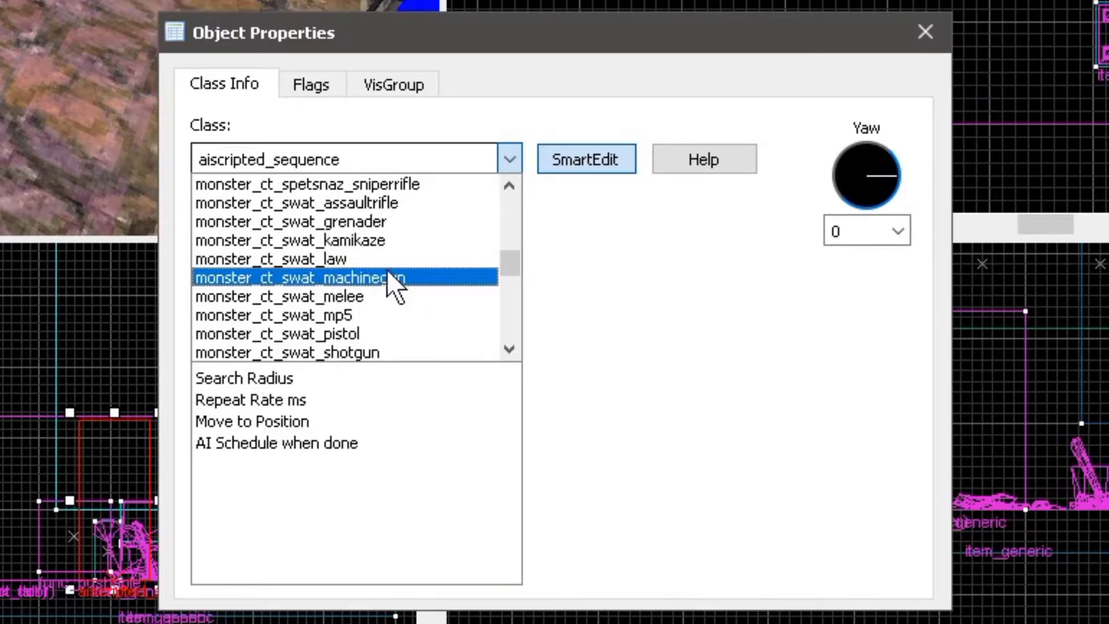
{"action": "left_click", "coordinate": [324, 203]}
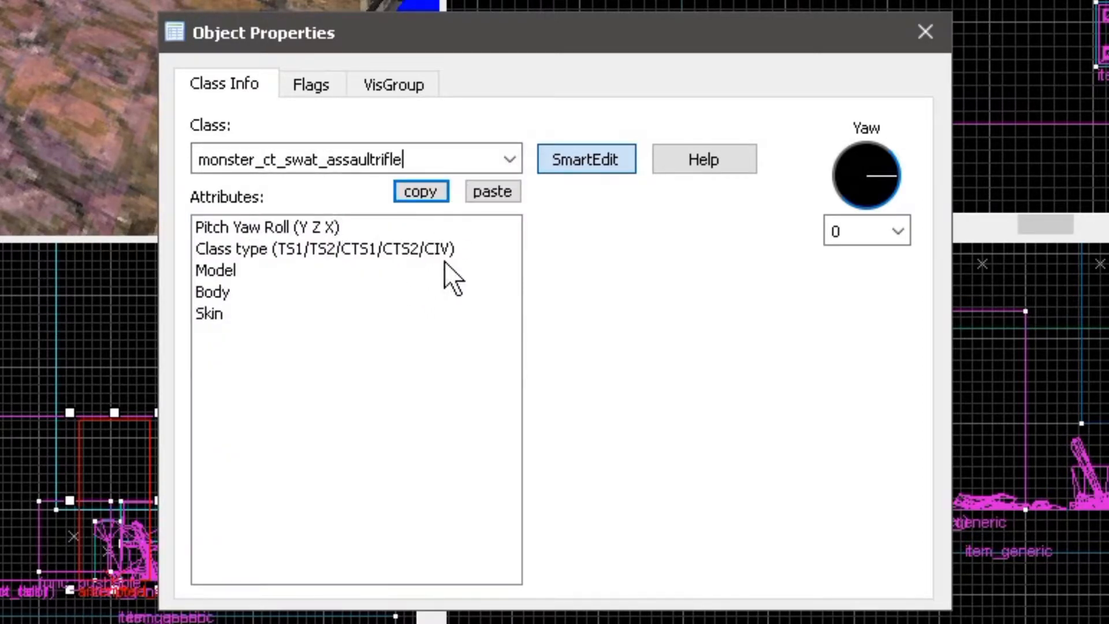
Add a targetname keyvalue with the value ct to the monster_ct_swat_assaultrifle and close its properties.
{"action": "left_click", "coordinate": [588, 163]}
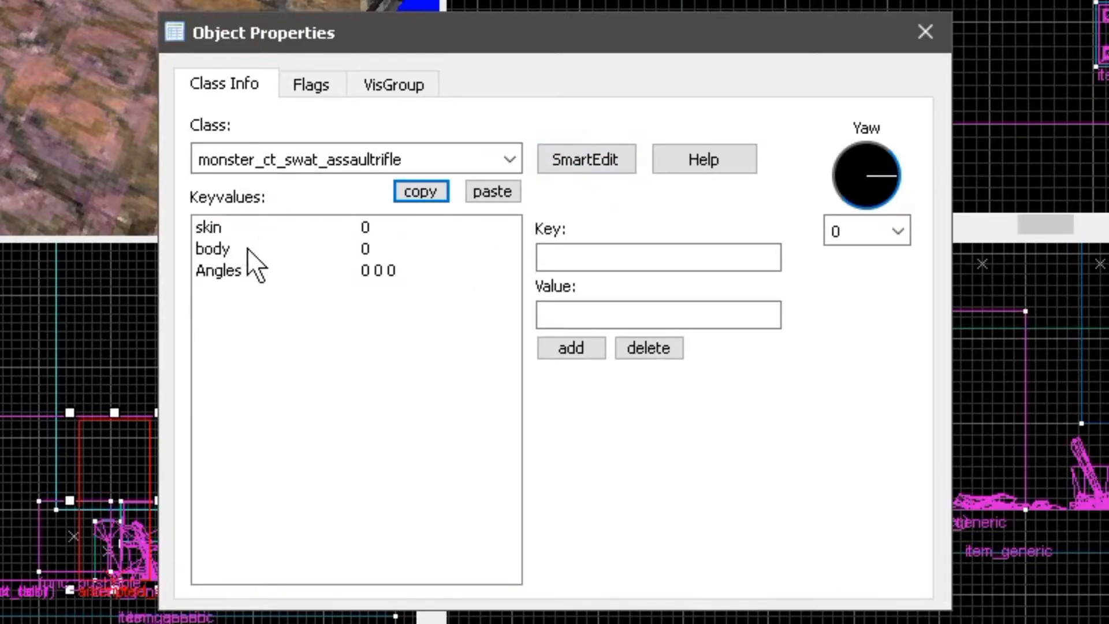
{"action": "left_click", "coordinate": [579, 348]}
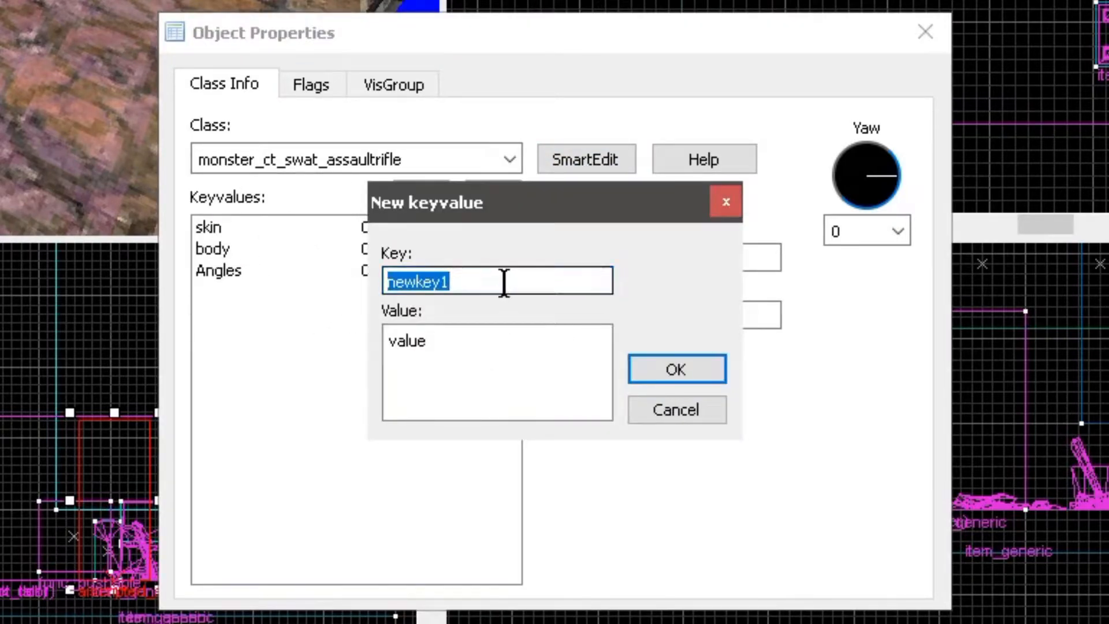
{"action": "type", "text": "target"}
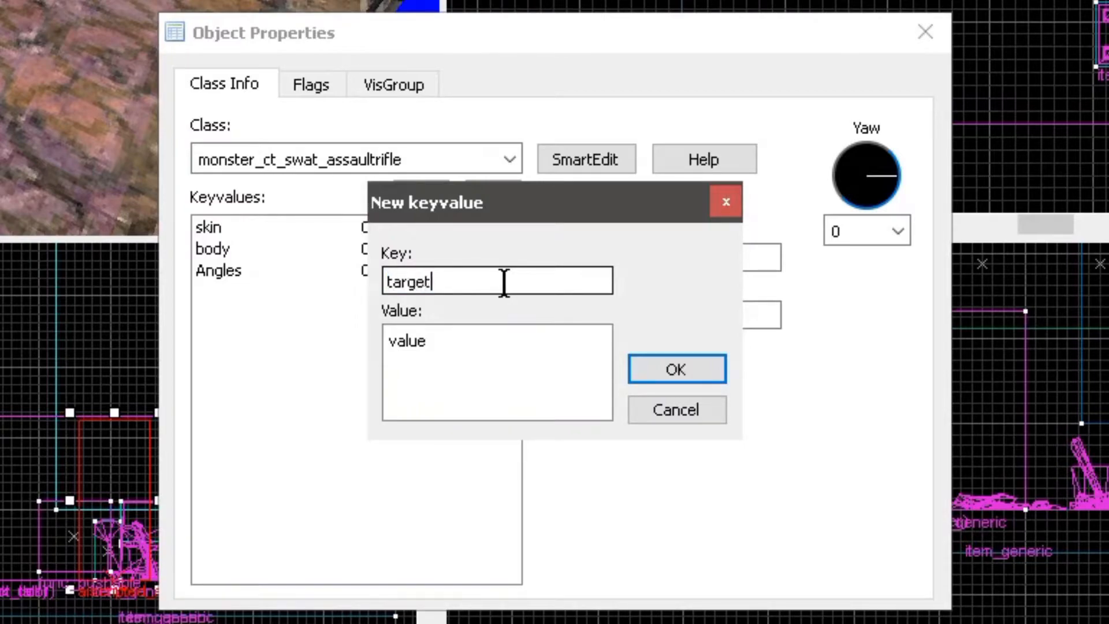
{"action": "type", "text": "name"}
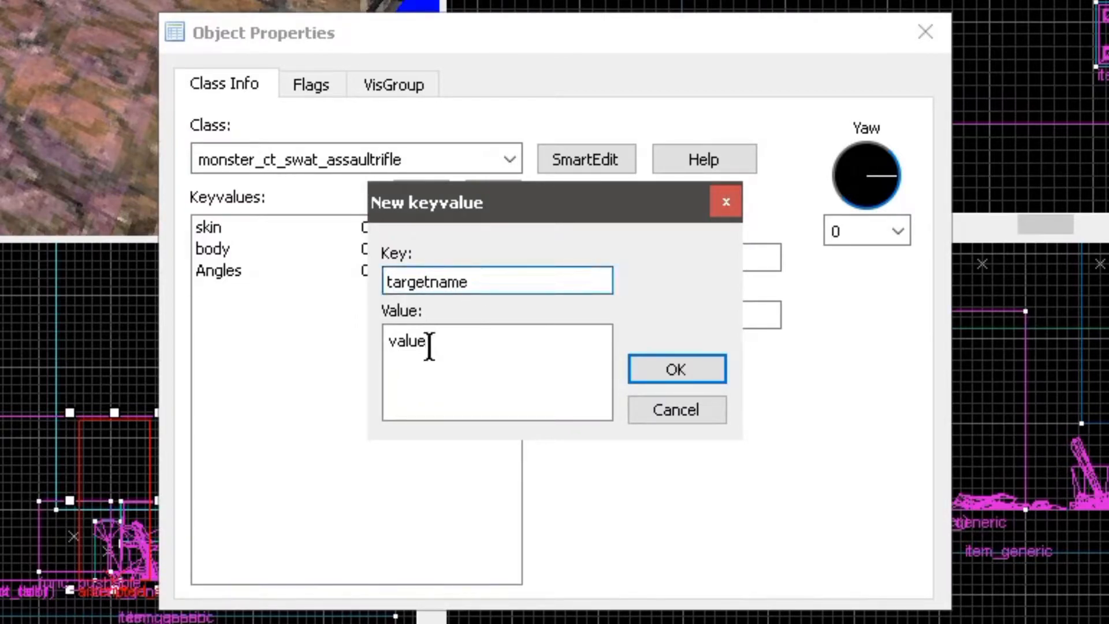
{"action": "left_click_drag", "start_coordinate": [433, 346], "coordinate": [360, 344]}
{"action": "type", "text": "ct"}
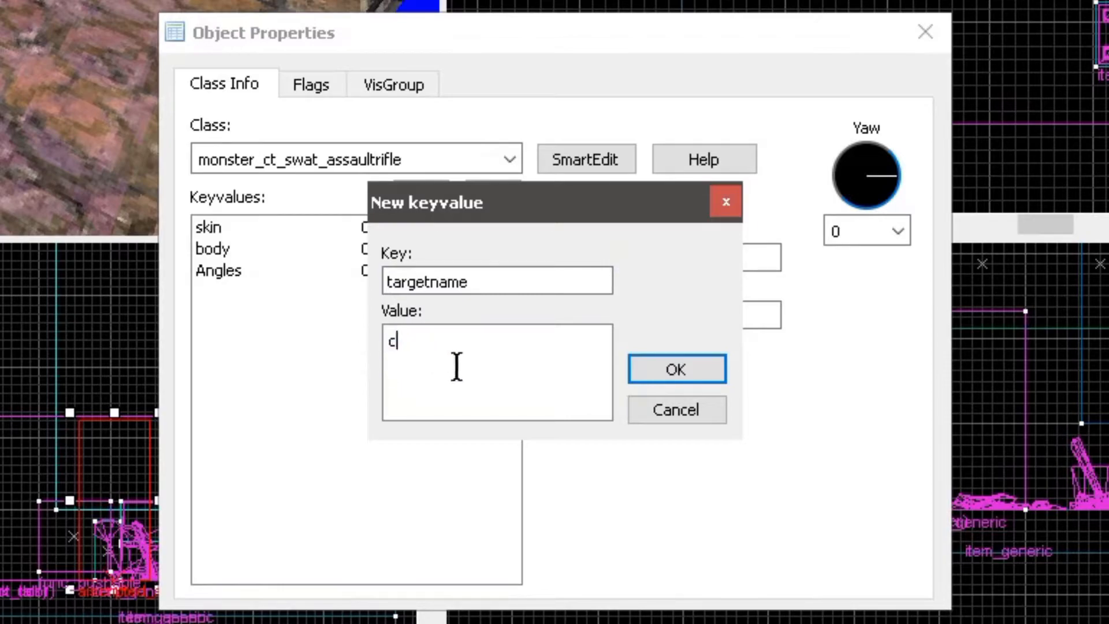
{"action": "left_click", "coordinate": [681, 372]}
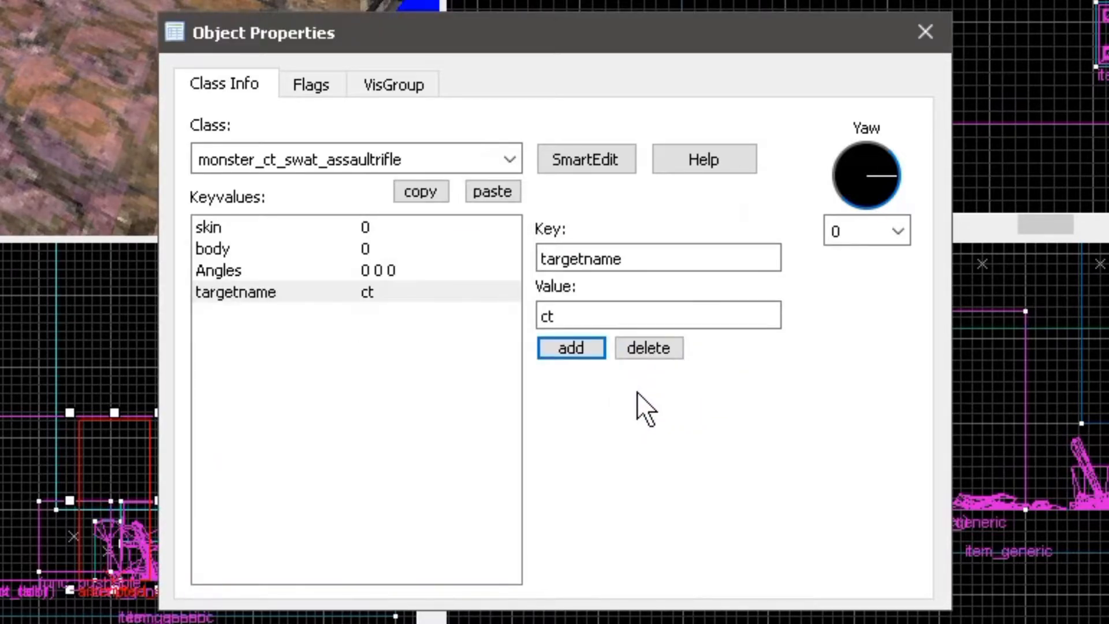
{"action": "left_click", "coordinate": [574, 160]}
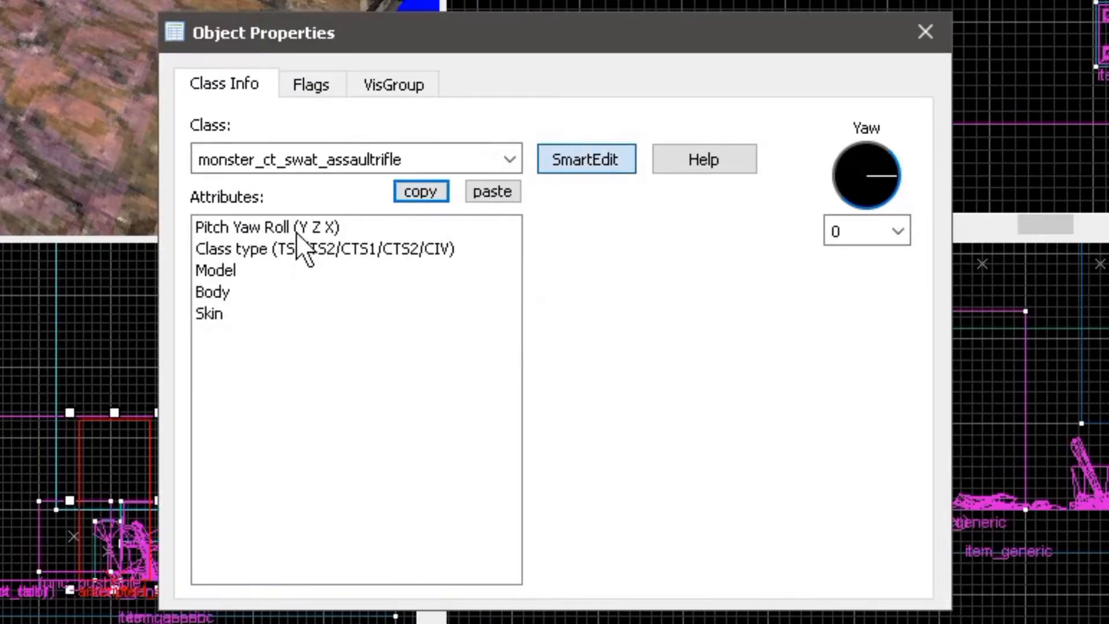
{"action": "left_click", "coordinate": [602, 158]}
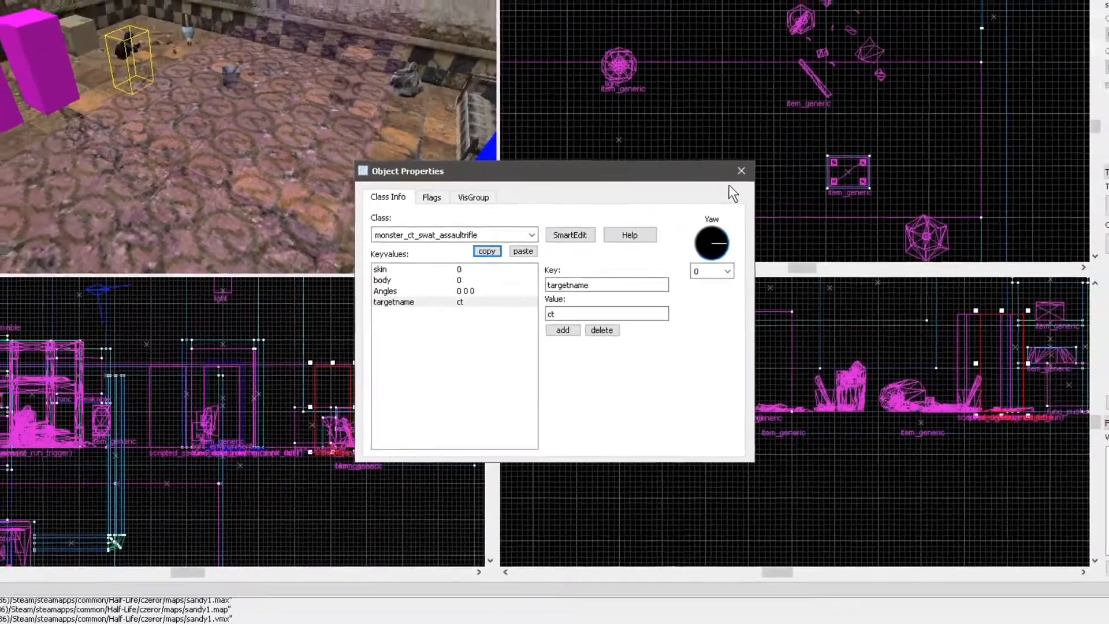
{"action": "left_click", "coordinate": [742, 171]}
Move the monster_ct_swat_assaultrifle to the far corner of the room beside the scattered debris and deselect it.
{"action": "left_click_drag", "start_coordinate": [1000, 390], "coordinate": [995, 328]}
{"action": "left_click_drag", "start_coordinate": [906, 326], "coordinate": [906, 327]}
{"action": "scroll", "coordinate": [776, 232], "scroll_direction": "down", "scroll_amount": 4}
{"action": "scroll", "coordinate": [788, 111], "scroll_direction": "up", "scroll_amount": 4}
{"action": "left_click_drag", "start_coordinate": [766, 121], "coordinate": [797, 125]}
{"action": "scroll", "coordinate": [785, 129], "scroll_direction": "down", "scroll_amount": 1}
{"action": "left_click", "coordinate": [887, 117]}
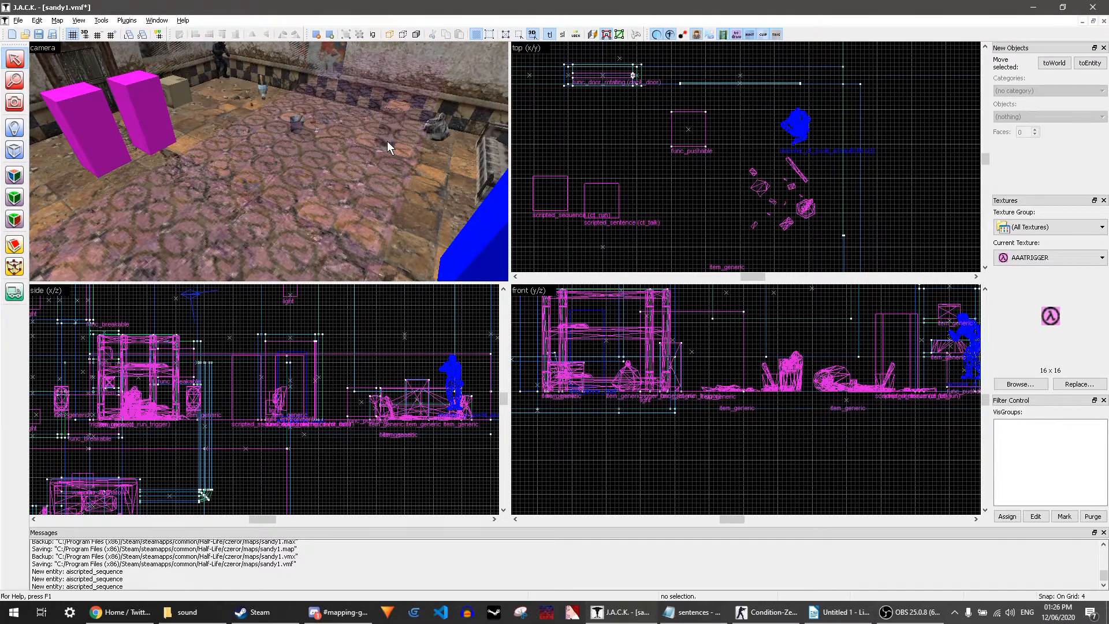
Move the ct_run scripted_sequence toward the middle of the room, in line with the ct_talk scripted_sentence.
{"action": "left_click", "coordinate": [97, 125]}
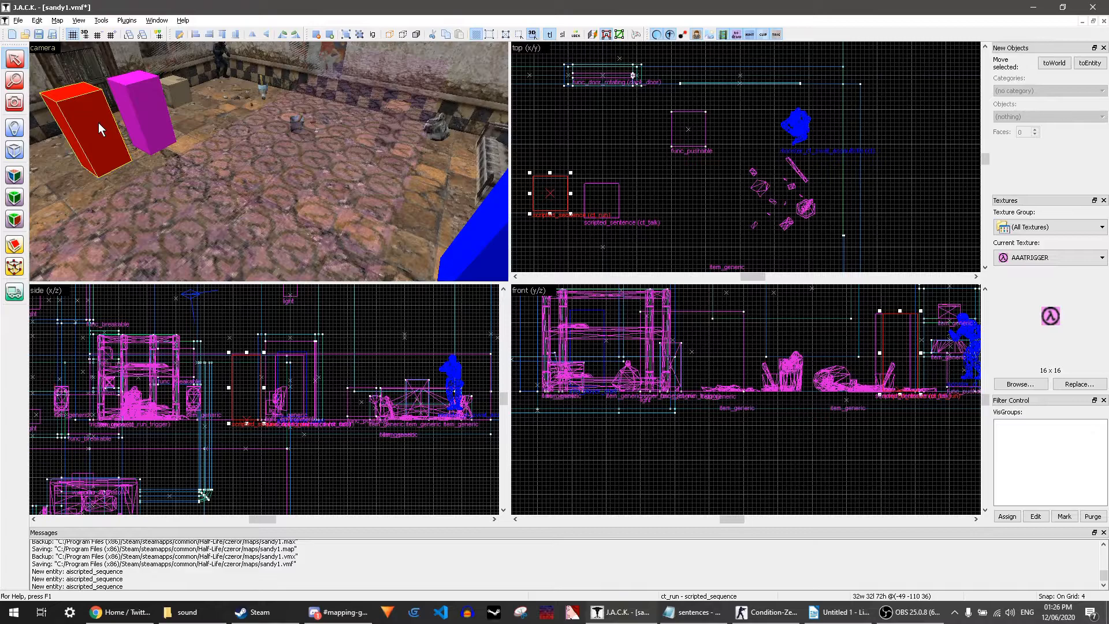
{"action": "scroll", "coordinate": [631, 104], "scroll_direction": "down", "scroll_amount": 4}
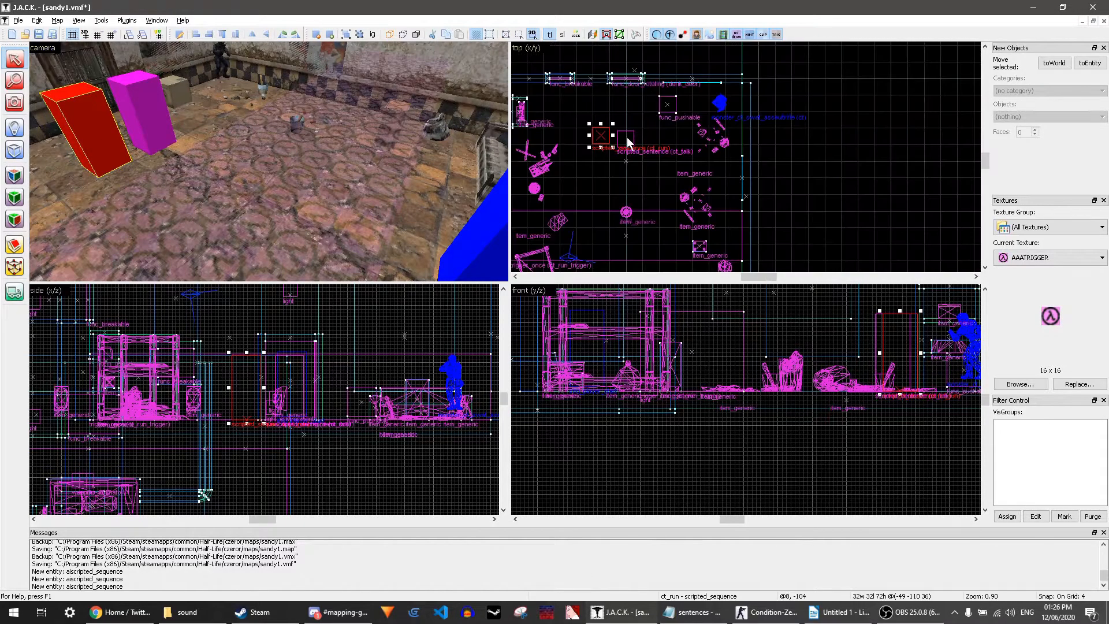
{"action": "scroll", "coordinate": [607, 132], "scroll_direction": "up", "scroll_amount": 3}
{"action": "left_click_drag", "start_coordinate": [607, 132], "coordinate": [644, 194]}
Open the ct_talk scripted_sentence's properties in attribute view and select its Sentence Name attribute.
{"action": "left_click", "coordinate": [144, 105]}
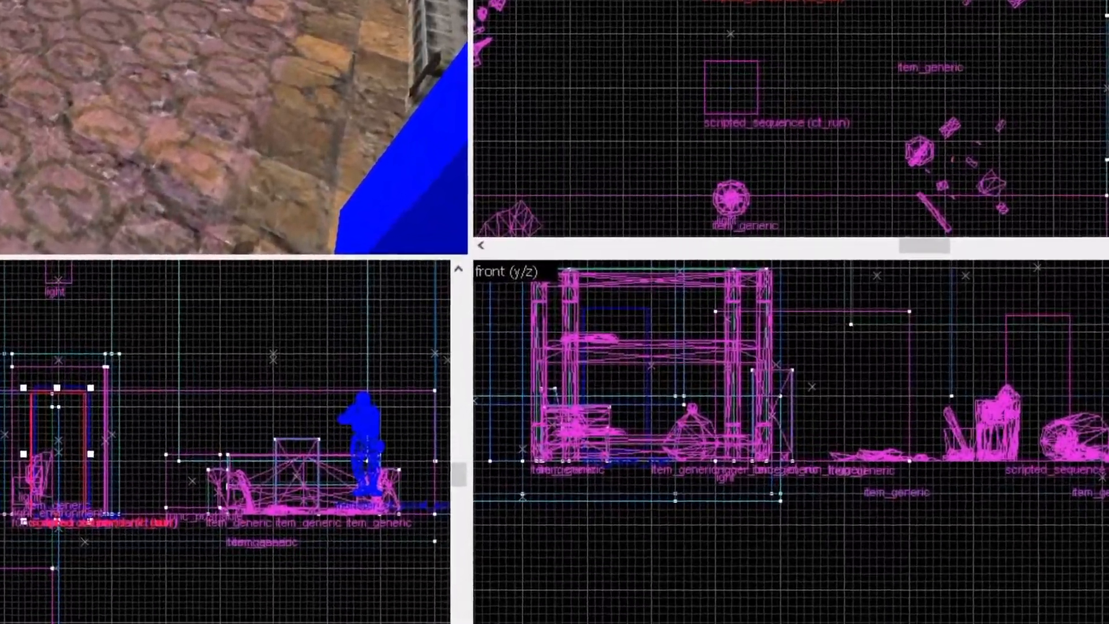
{"action": "key", "text": "alt+Return"}
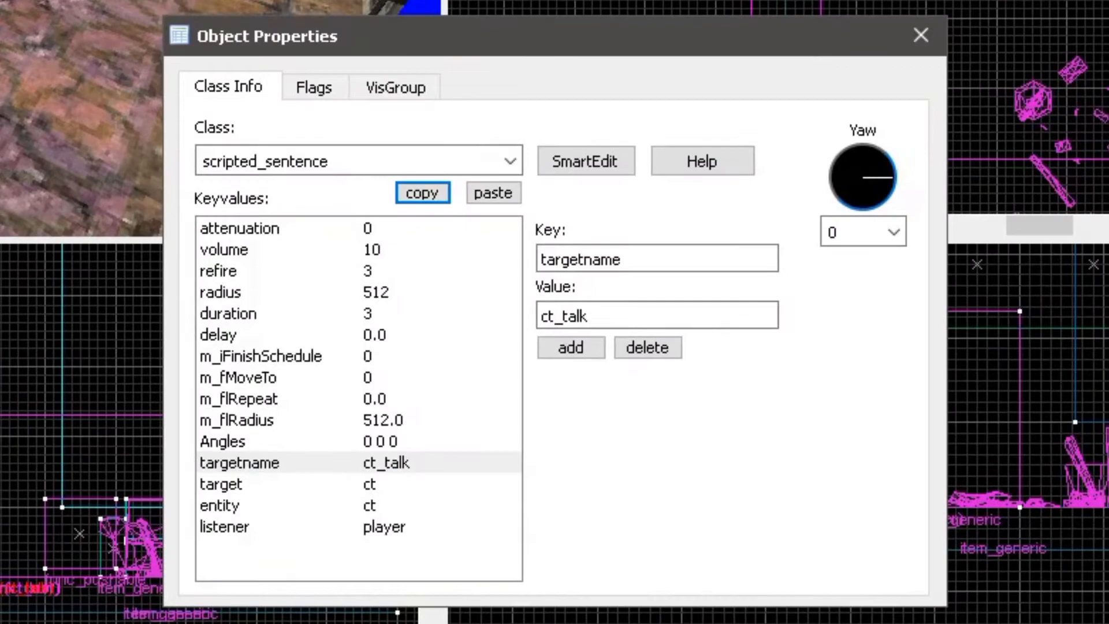
{"action": "left_click", "coordinate": [589, 163]}
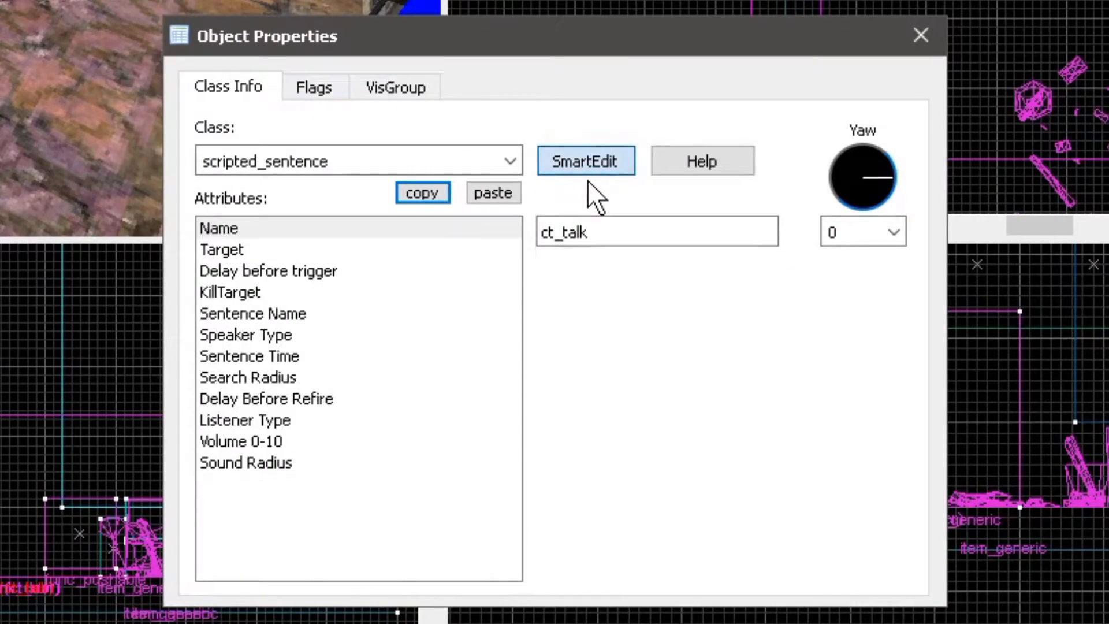
{"action": "left_click", "coordinate": [308, 315]}
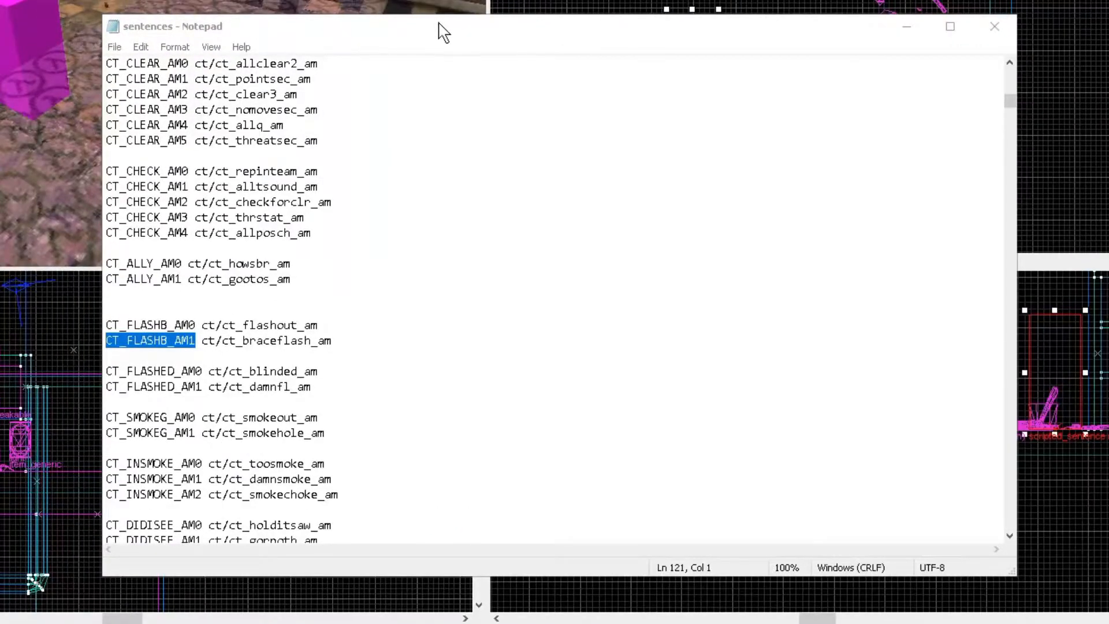
Find the flashbang sentences in the sentences file in Notepad and copy the name CT_FLASHB_AM0.
{"action": "left_click_drag", "start_coordinate": [1010, 103], "coordinate": [961, 126]}
{"action": "left_click_drag", "start_coordinate": [962, 86], "coordinate": [963, 107]}
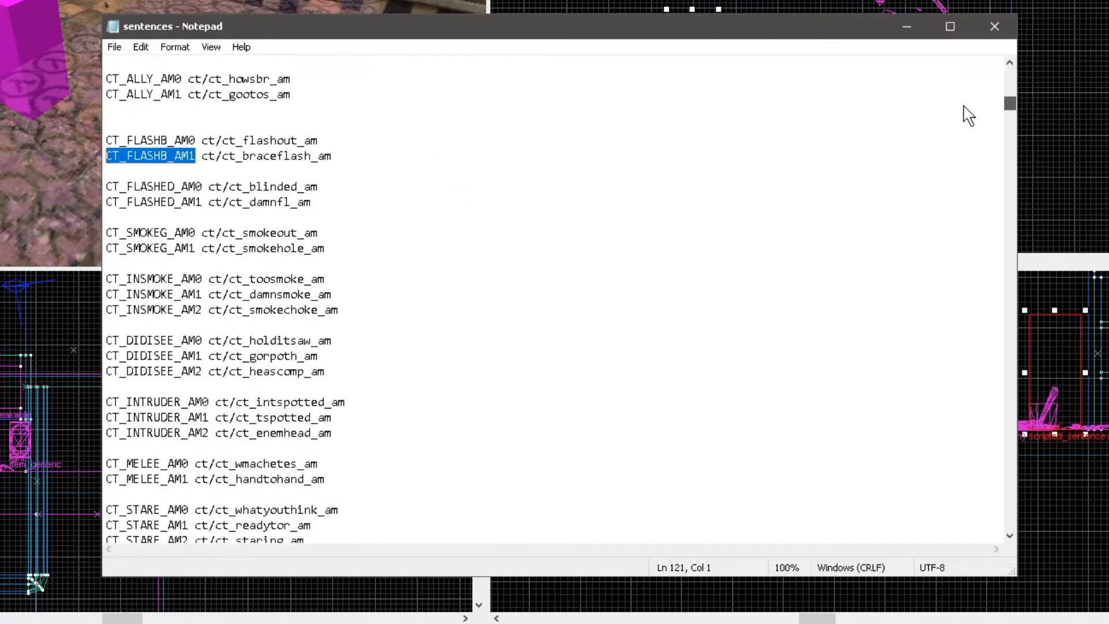
{"action": "left_click_drag", "start_coordinate": [195, 140], "coordinate": [109, 141]}
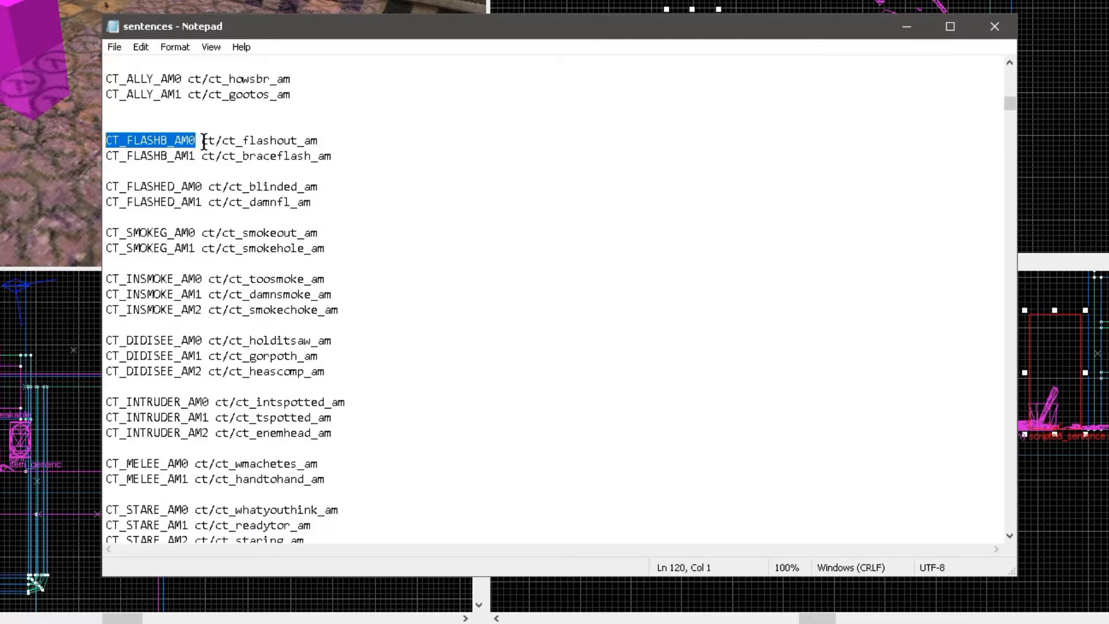
{"action": "left_click_drag", "start_coordinate": [247, 141], "coordinate": [297, 140]}
{"action": "left_click_drag", "start_coordinate": [196, 141], "coordinate": [98, 152]}
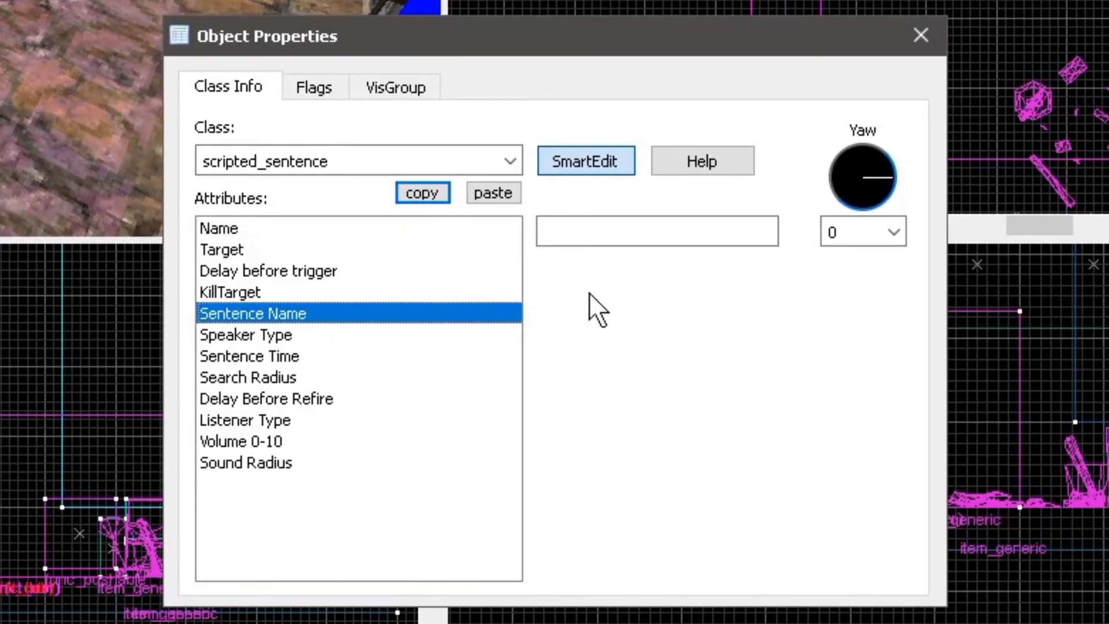
Set the scripted_sentence's Sentence Name to !CT_FLASHB_AM0, close its properties and clear the selection.
{"action": "left_click", "coordinate": [573, 235]}
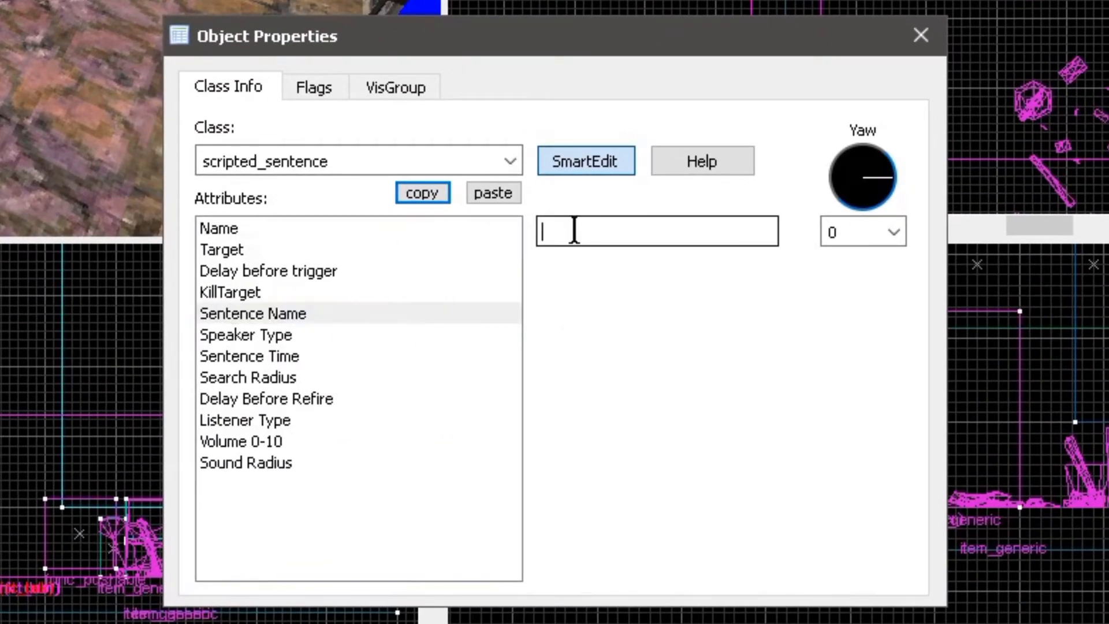
{"action": "type", "text": "!"}
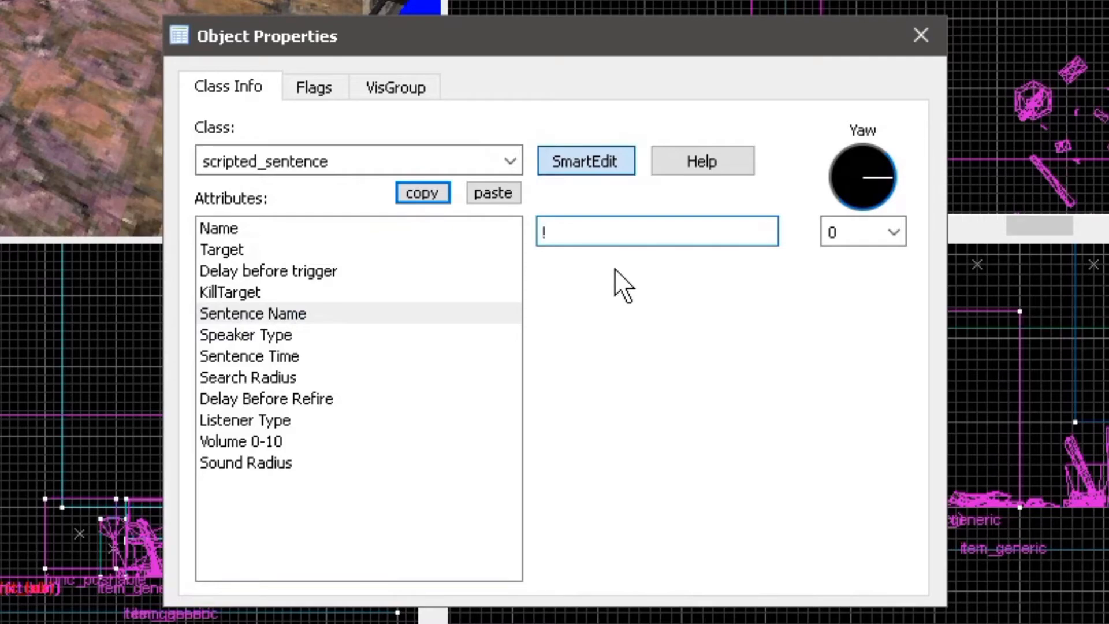
{"action": "type", "text": "CT_FLASHB_AM0"}
{"action": "left_click_drag", "start_coordinate": [547, 232], "coordinate": [535, 233]}
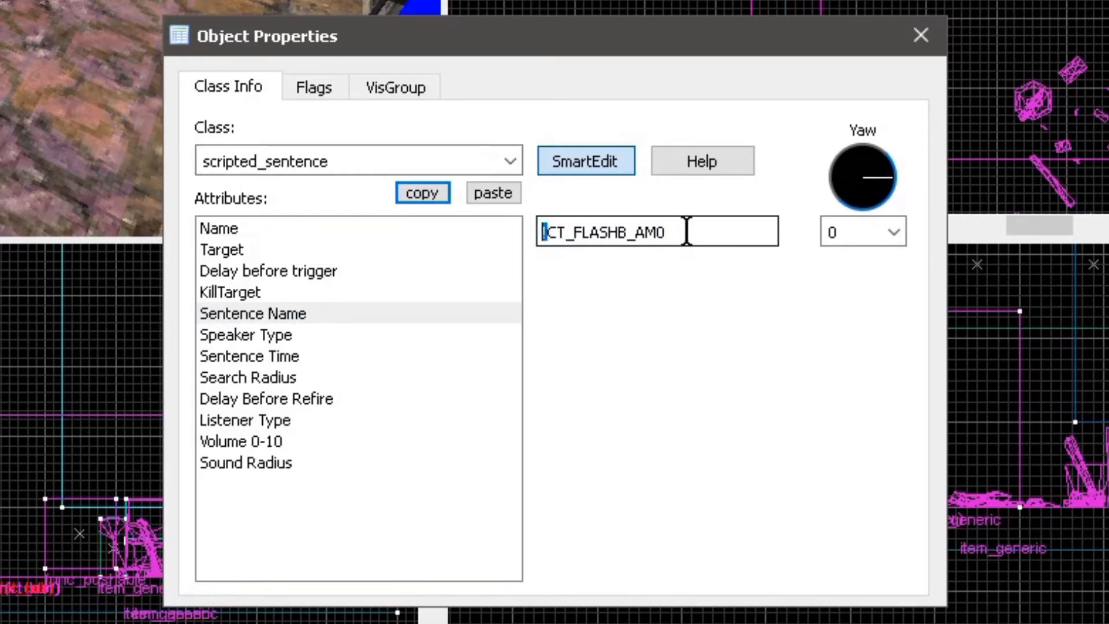
{"action": "left_click", "coordinate": [686, 231]}
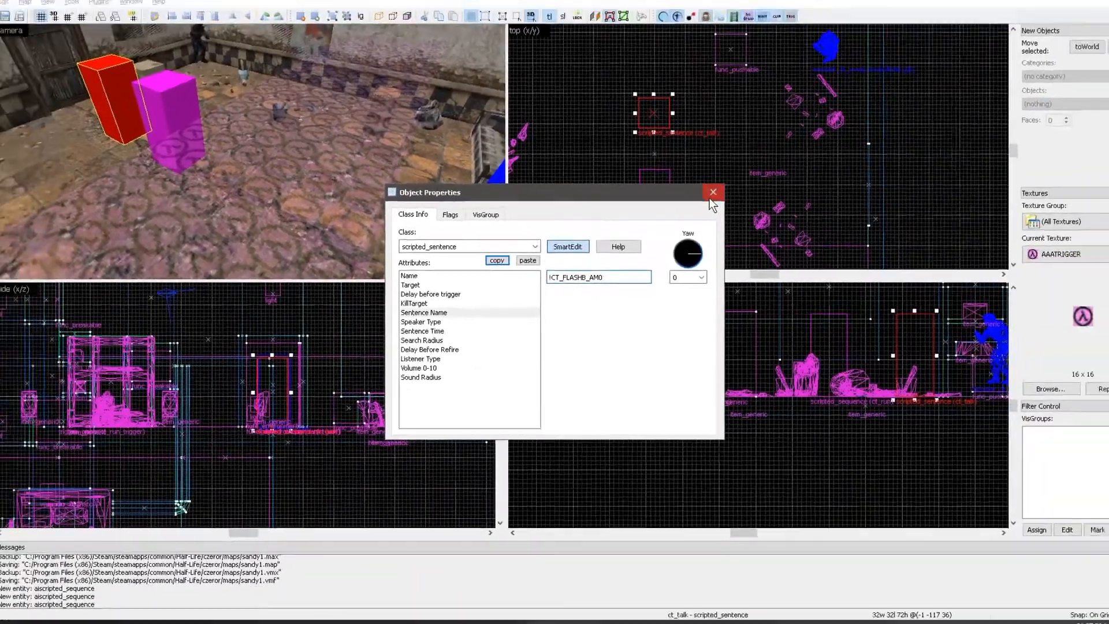
{"action": "left_click", "coordinate": [908, 45]}
{"action": "key", "text": "Escape"}
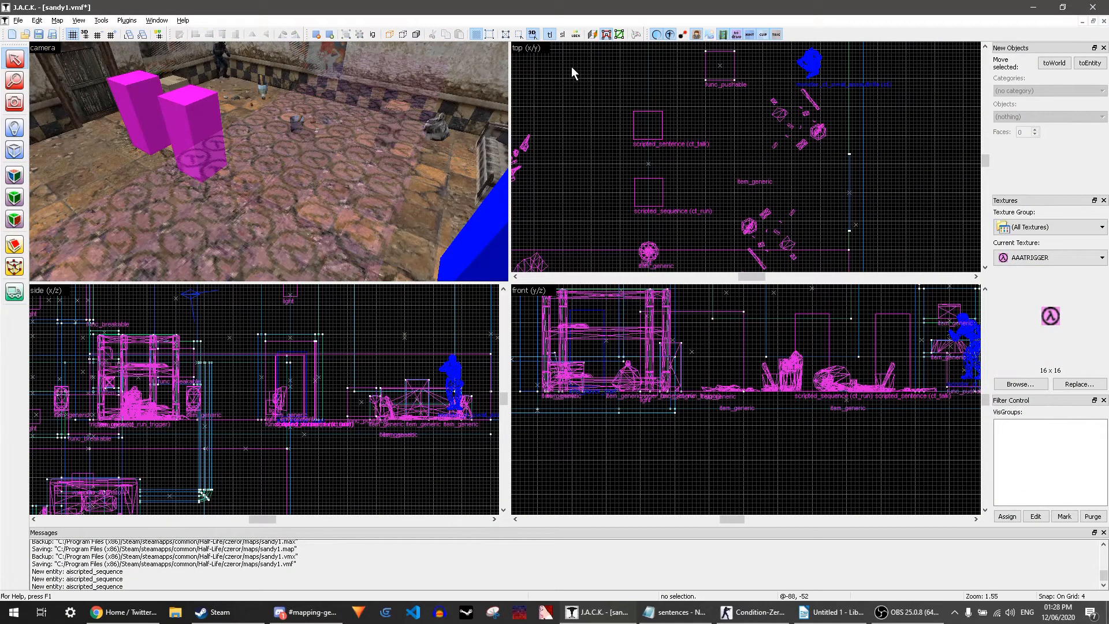
Test the sandy1 map in Condition Zero by walking forward to trigger the ct character's scripted run.
{"action": "left_click", "coordinate": [636, 37]}
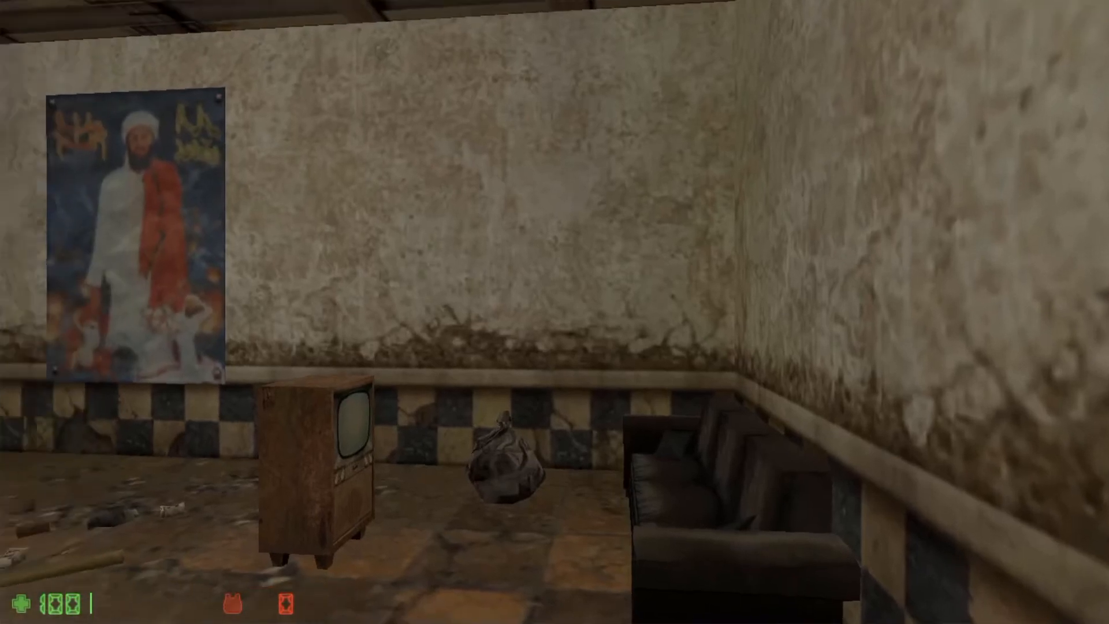
{"action": "key", "text": "w"}
{"action": "key", "text": "w"}
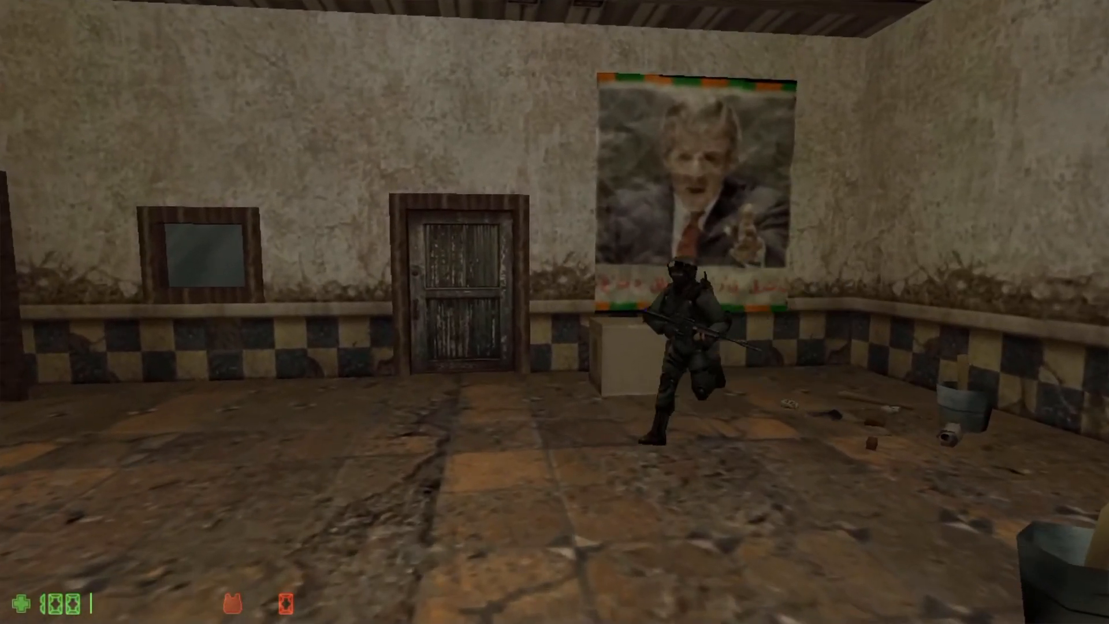